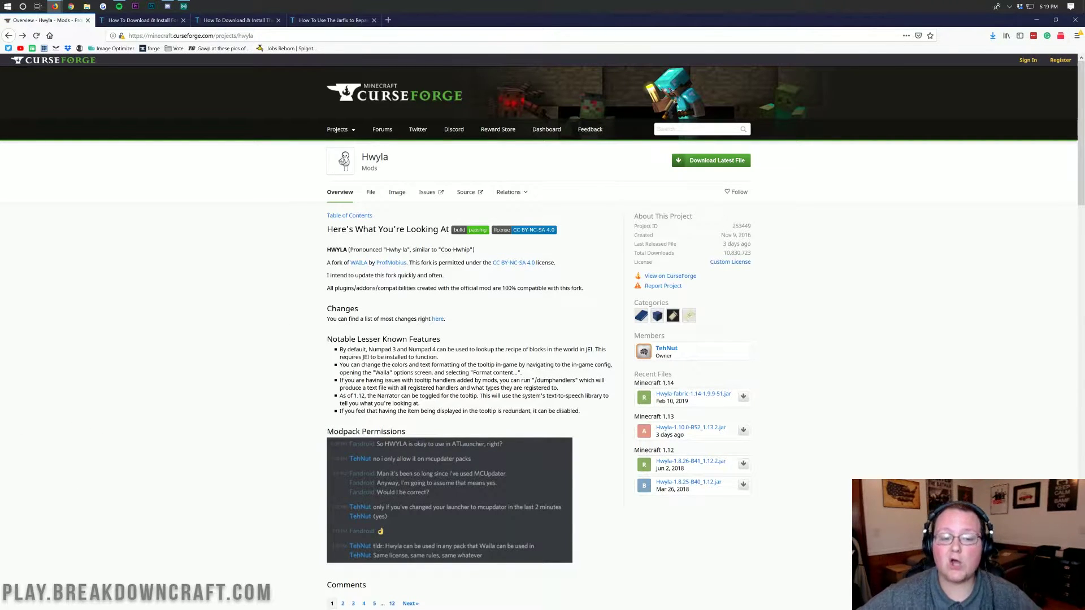
Read the Hwyla mod's overview, view the linked WAILA project page, and return to the Hwyla page.
drag(328, 229, 446, 229)
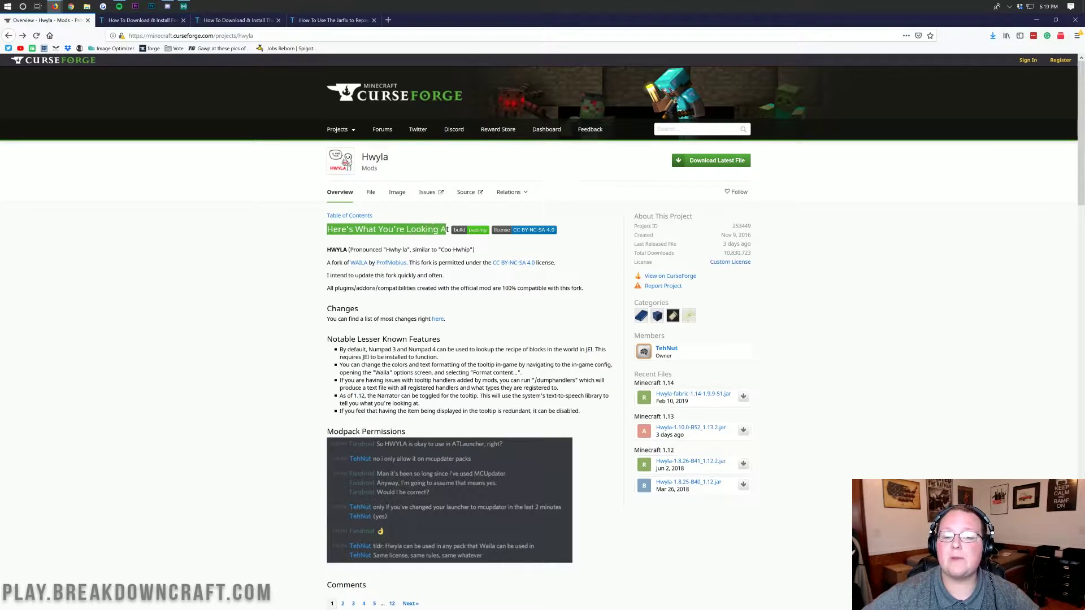
click(398, 238)
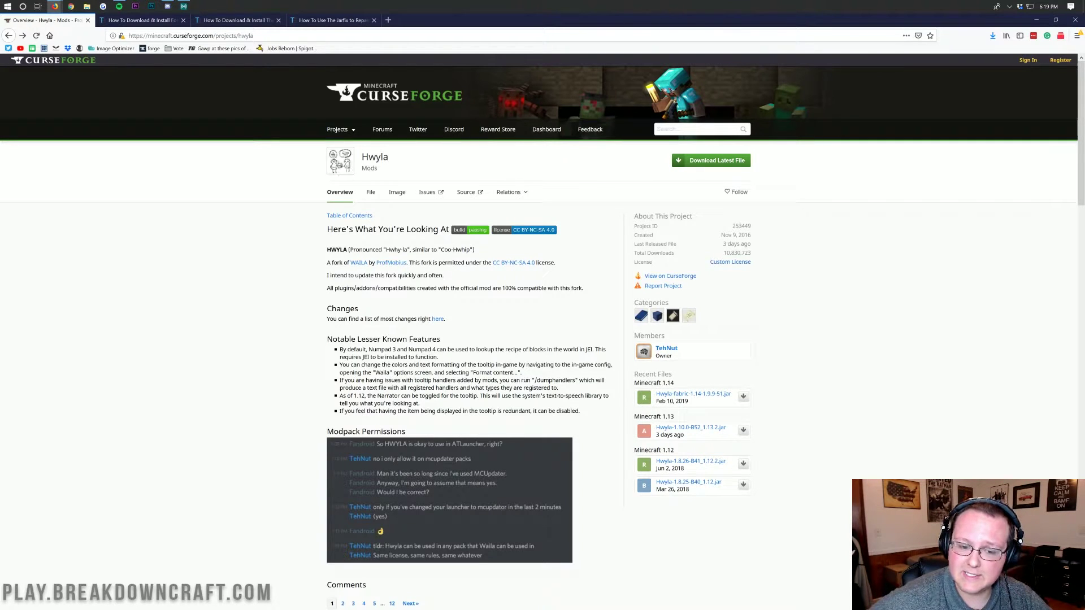
drag(378, 249, 493, 249)
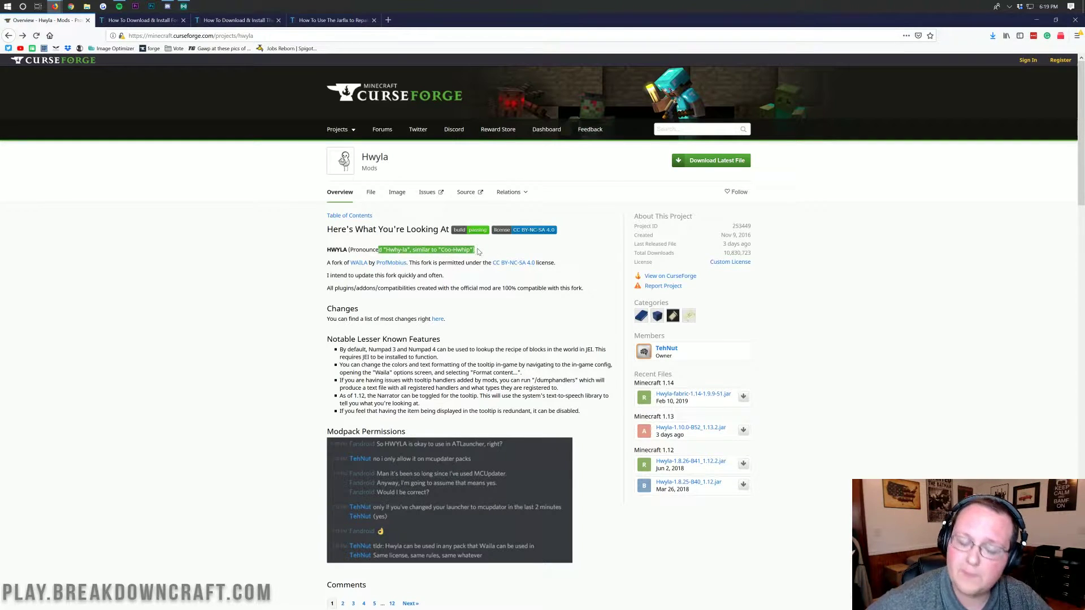
click(478, 252)
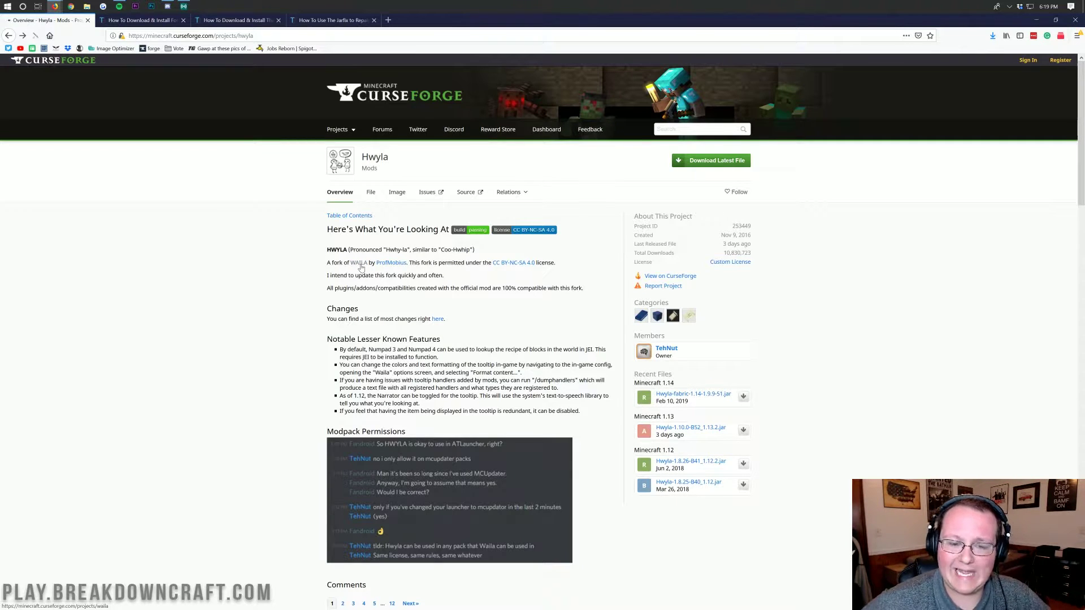
click(360, 264)
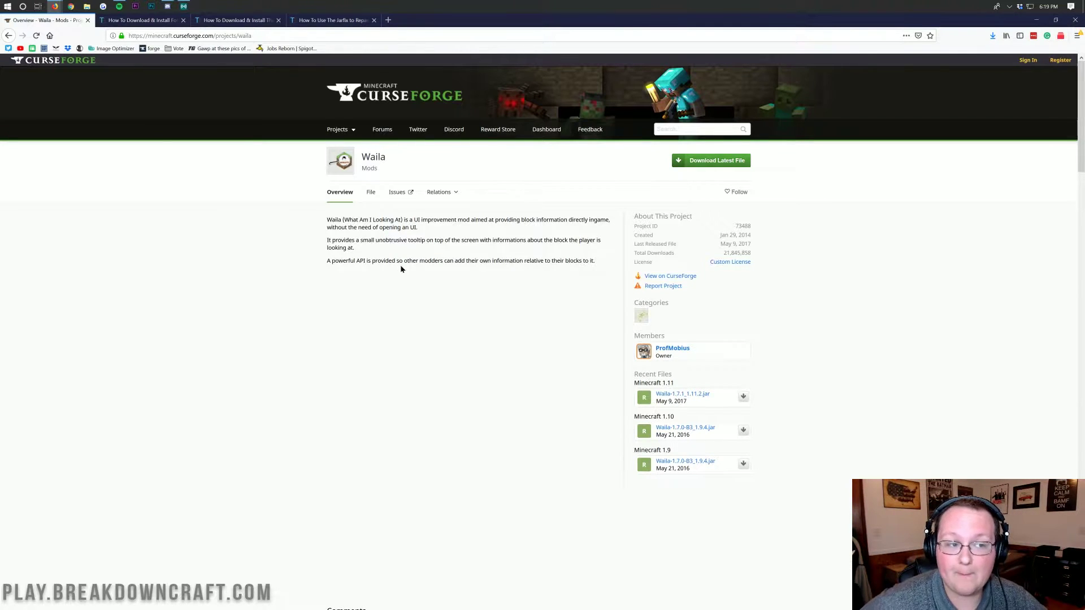
key(alt+Left)
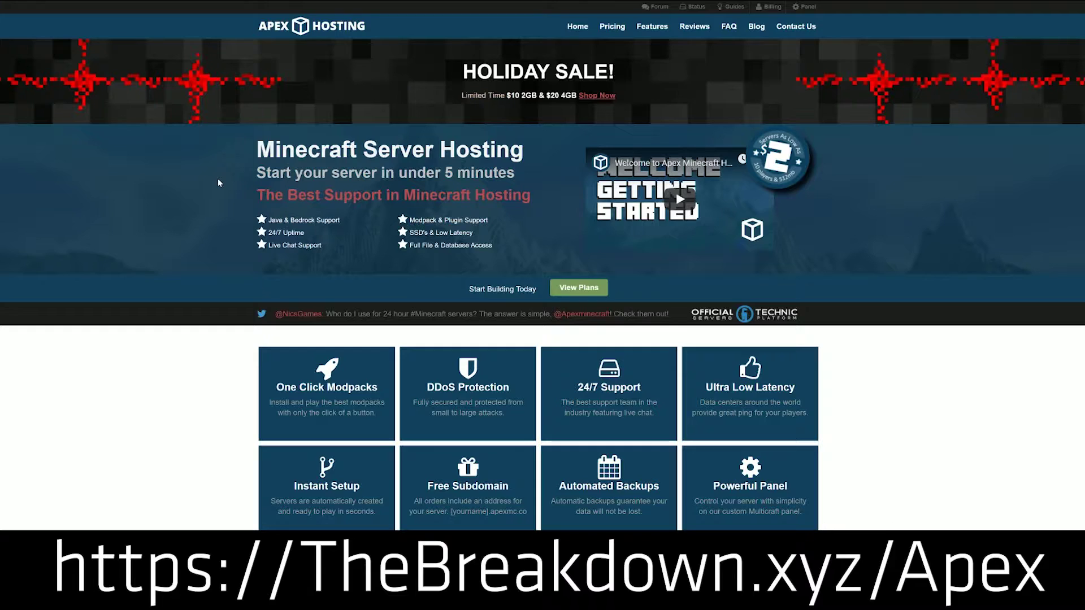
Look through Apex Hosting's features, server locations and support information, and examine its Minecraft server plans and prices.
scroll(219, 181, down, 5)
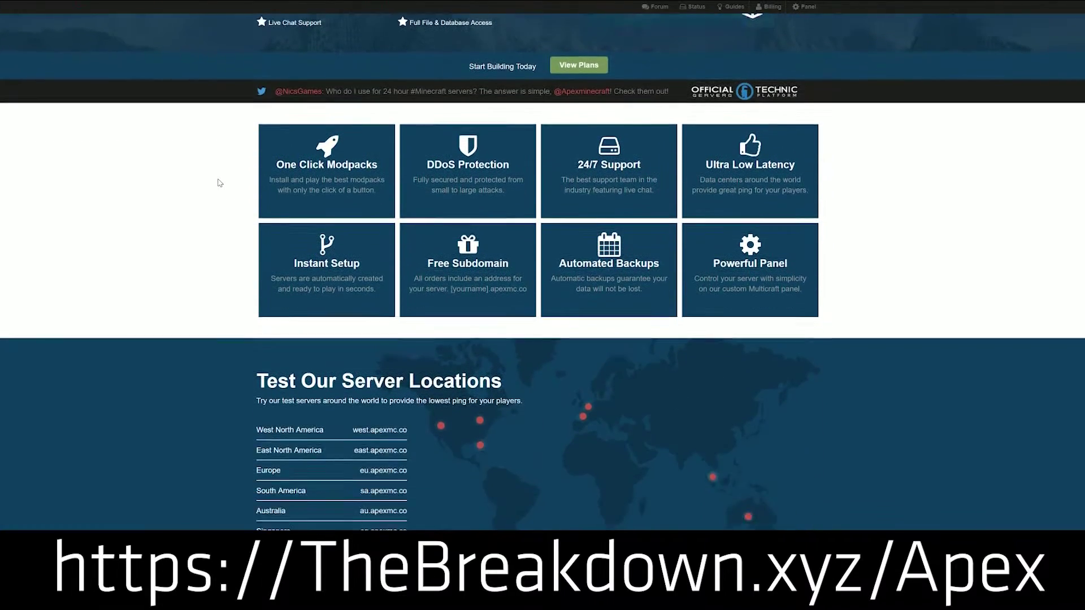
scroll(218, 181, down, 3)
scroll(219, 182, down, 1)
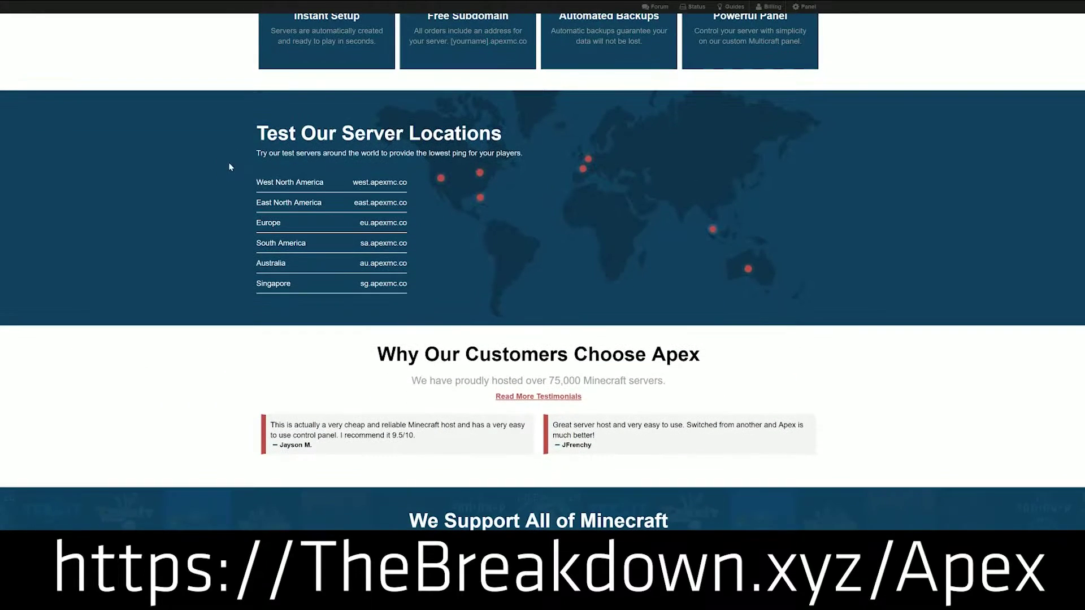
scroll(393, 244, down, 5)
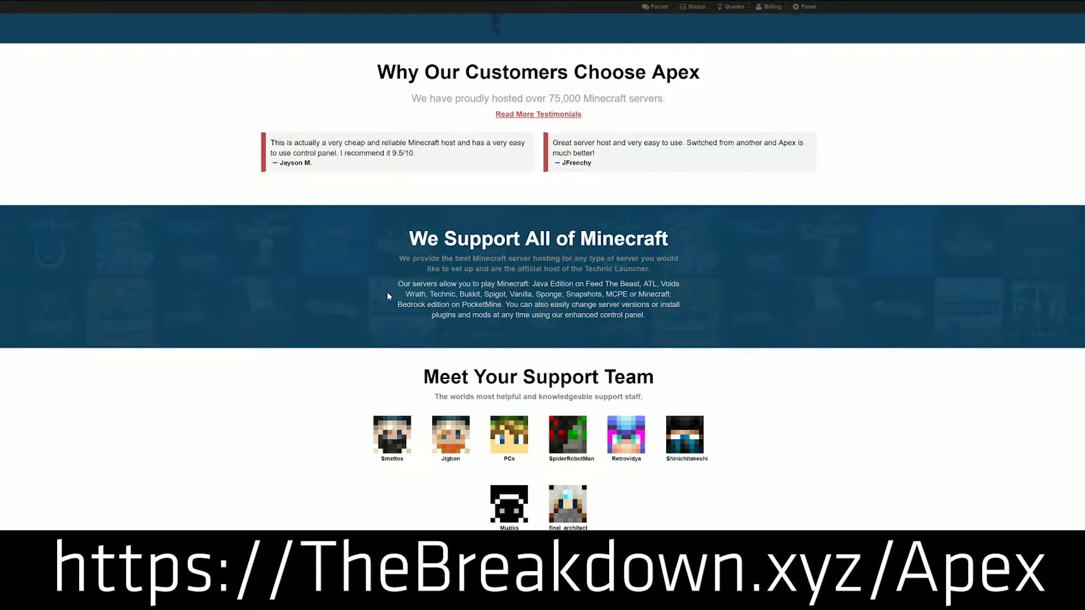
scroll(386, 291, down, 1)
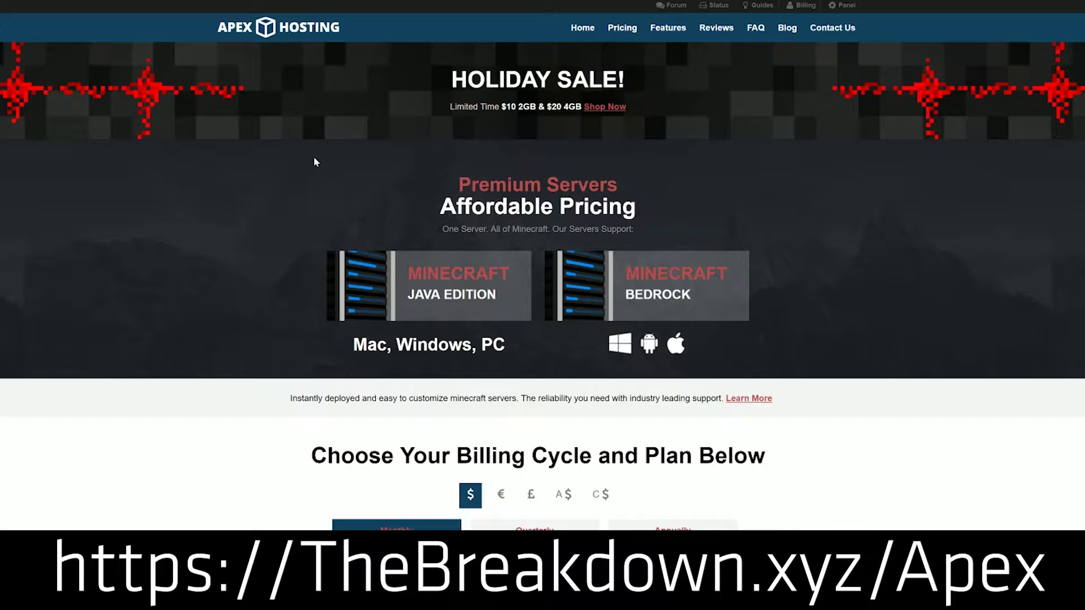
scroll(281, 170, down, 8)
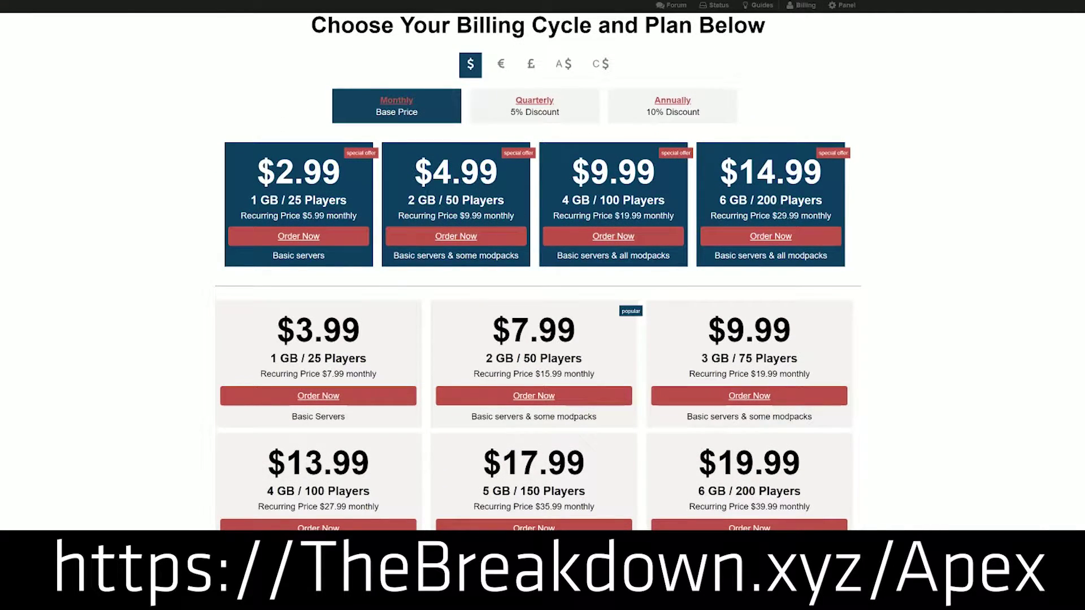
scroll(797, 211, up, 8)
scroll(396, 98, down, 9)
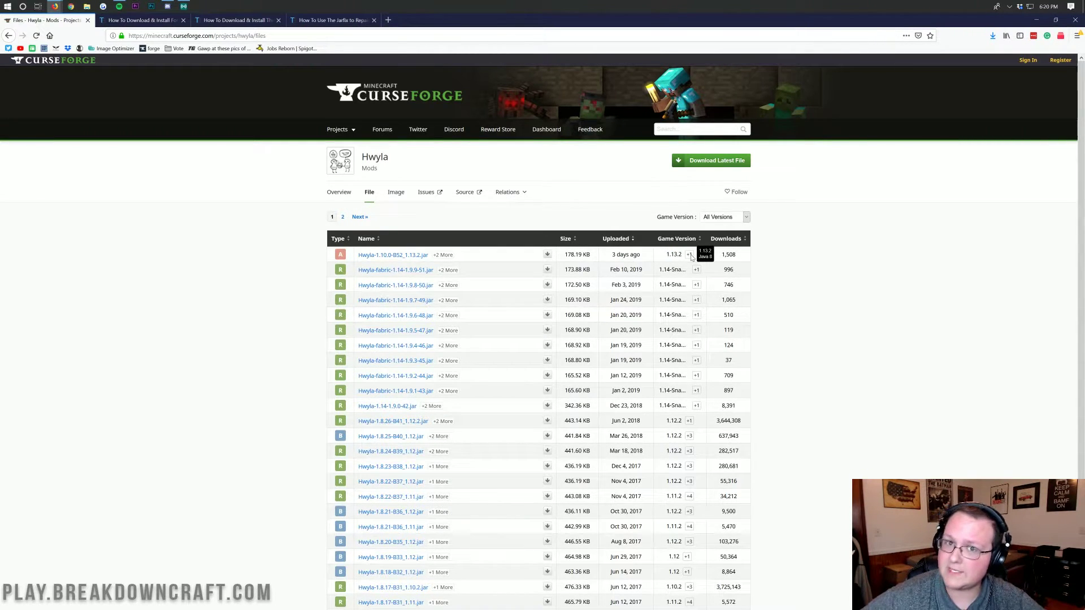
Download Hwyla-1.10.0-B52_1.13.2.jar from the mod's file list and save it.
click(547, 256)
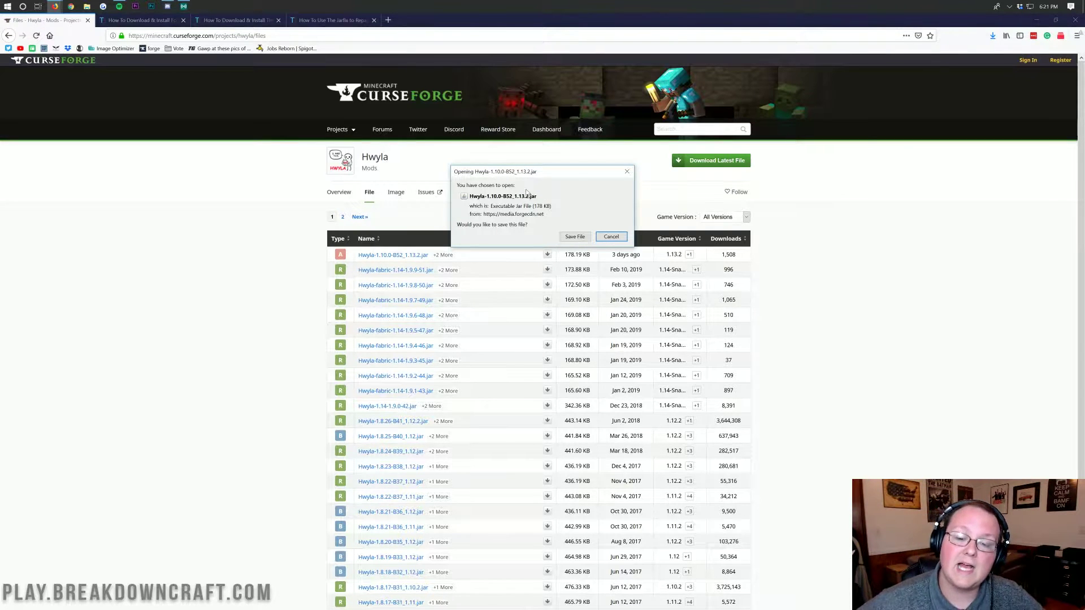
click(578, 237)
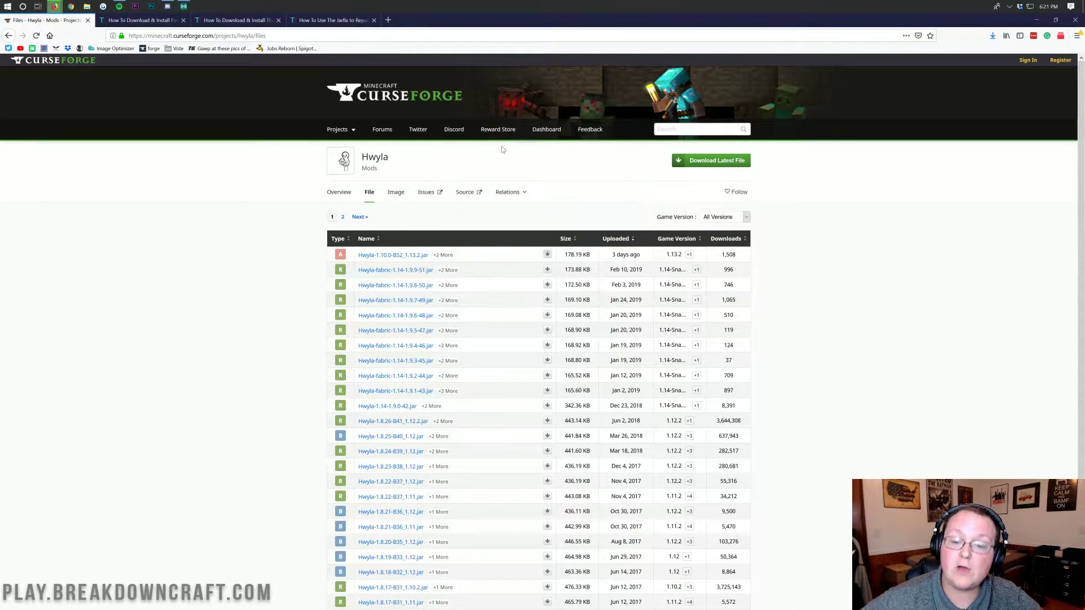
Find the Forge download link in the How To Download & Install Forge article and open the Minecraft Forge downloads page.
click(138, 21)
scroll(445, 148, up, 5)
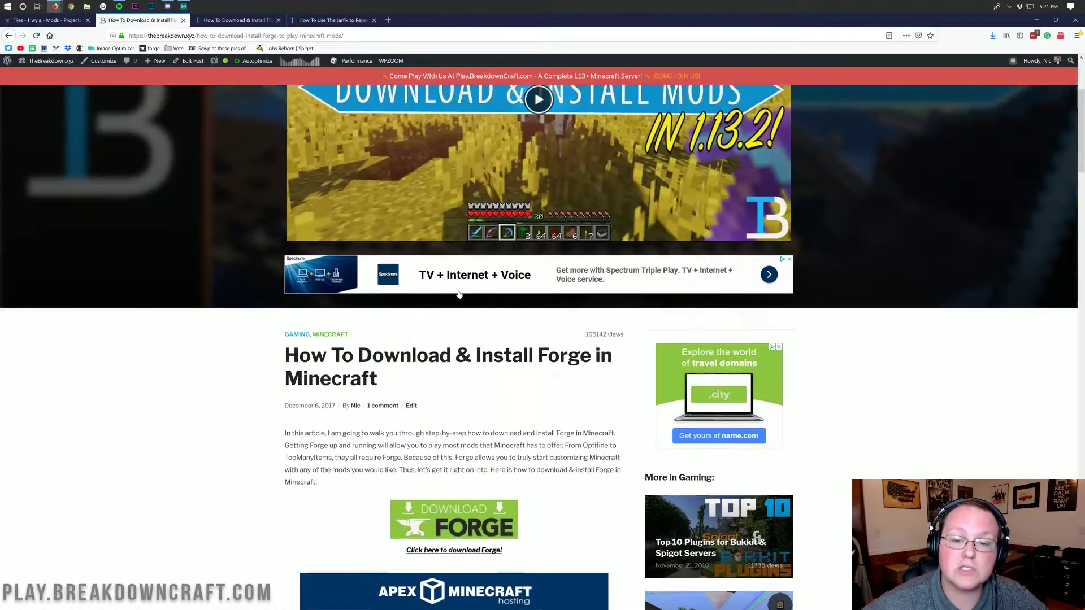
scroll(454, 236, down, 8)
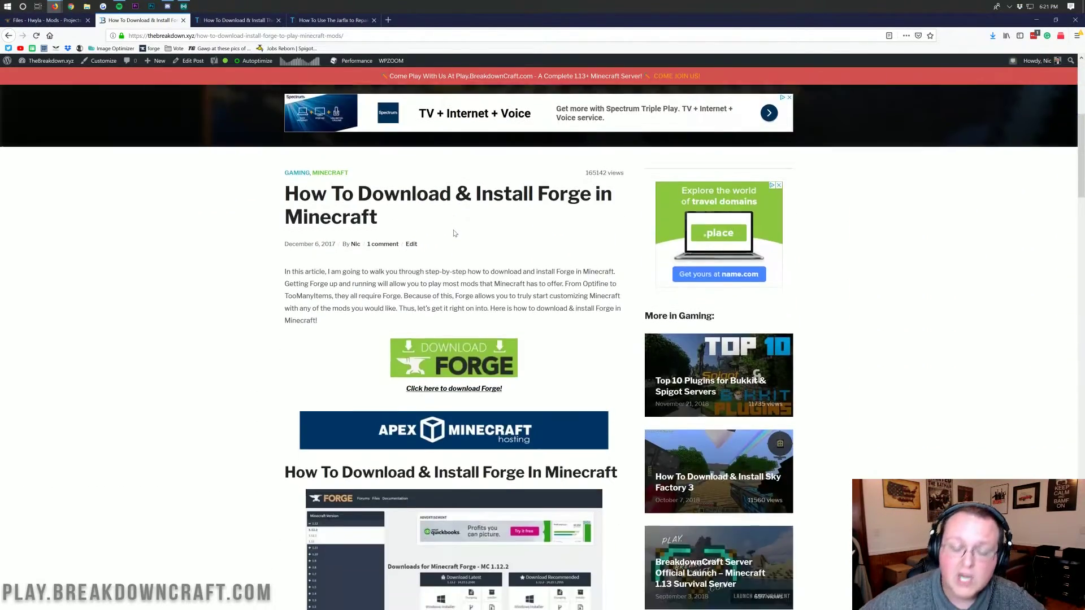
scroll(453, 235, up, 2)
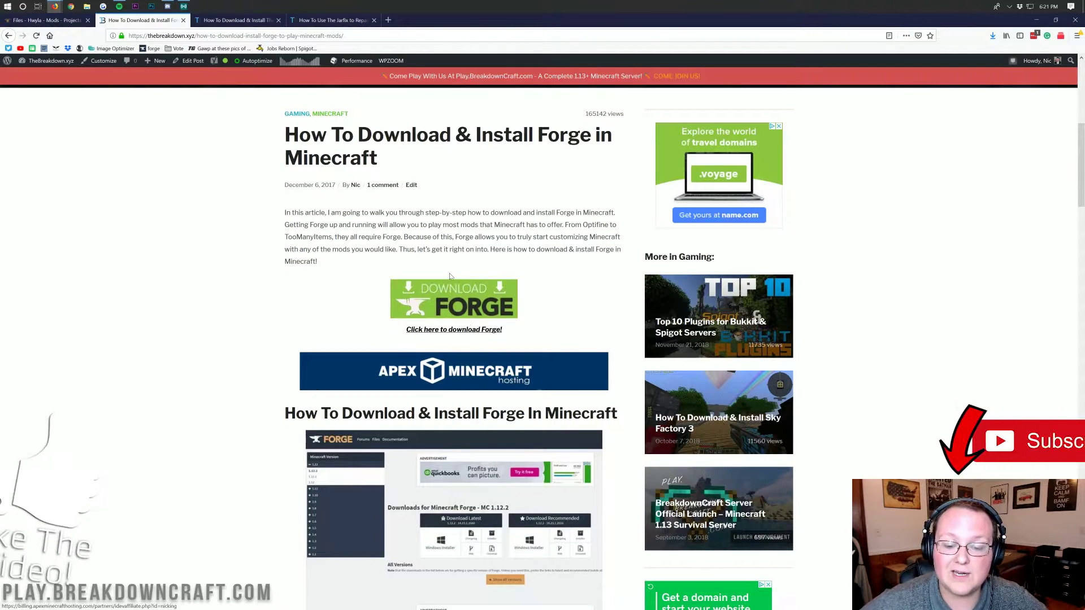
click(444, 307)
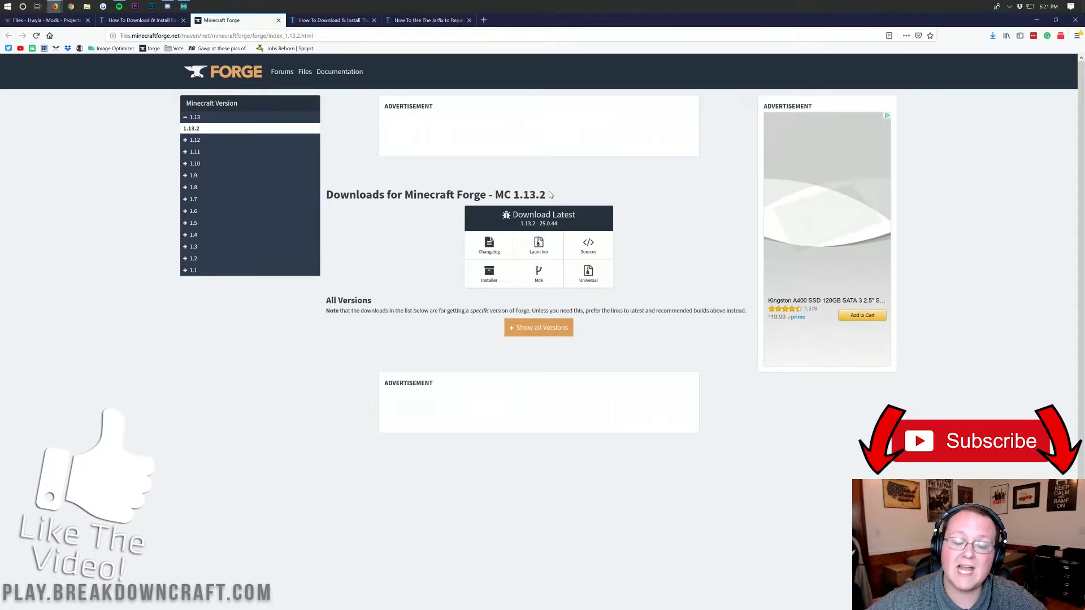
Download the latest Forge installer for MC 1.13.2, skip the advertisement, and save forge-1.13.2-25.0.44-installer.jar.
drag(545, 195, 495, 195)
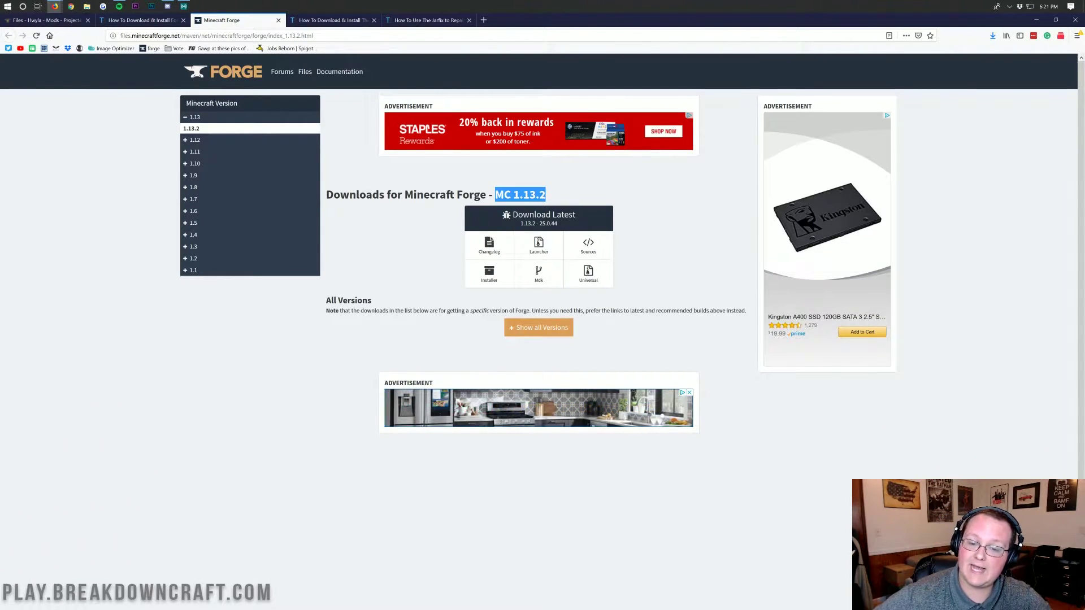
click(495, 194)
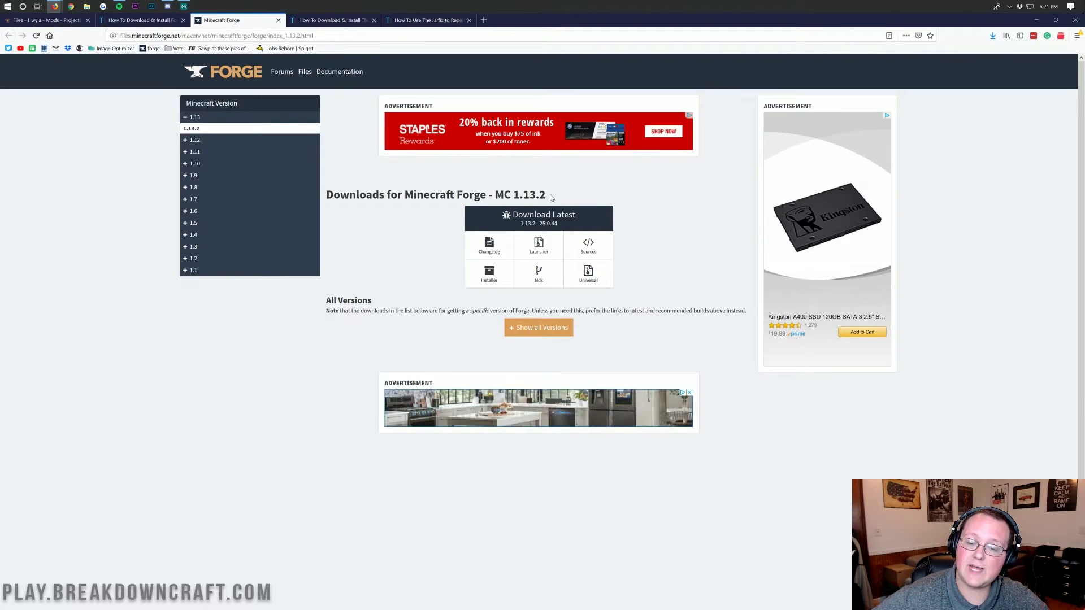
click(481, 278)
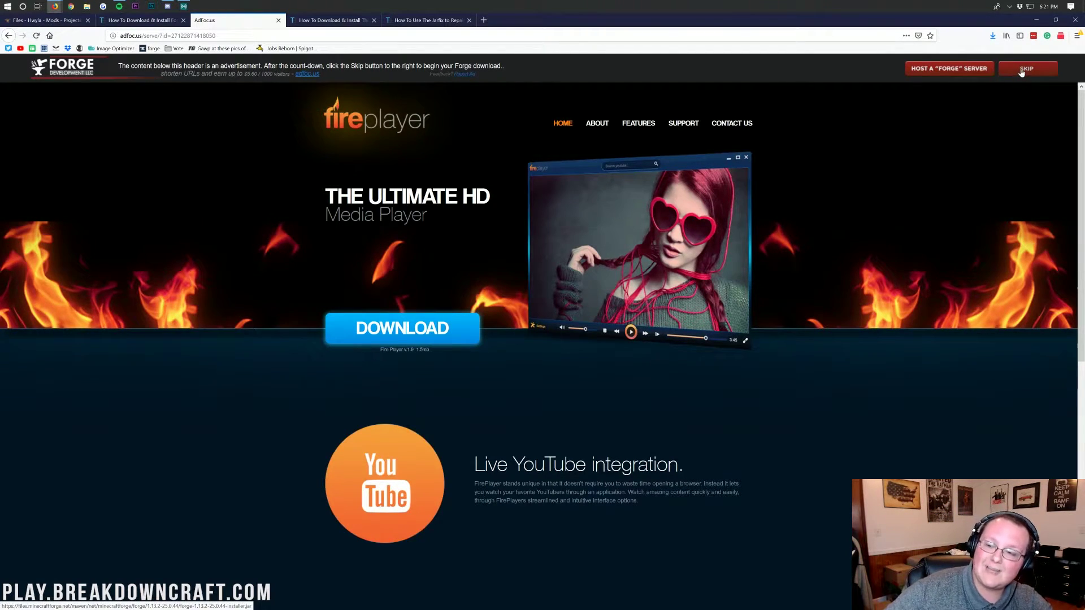
click(1023, 69)
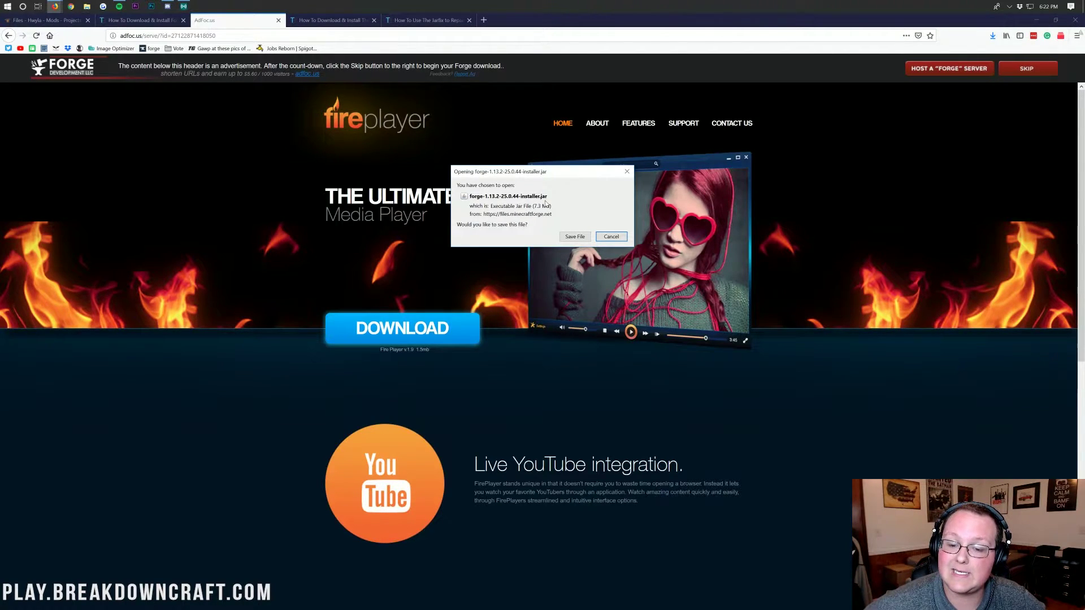
click(572, 236)
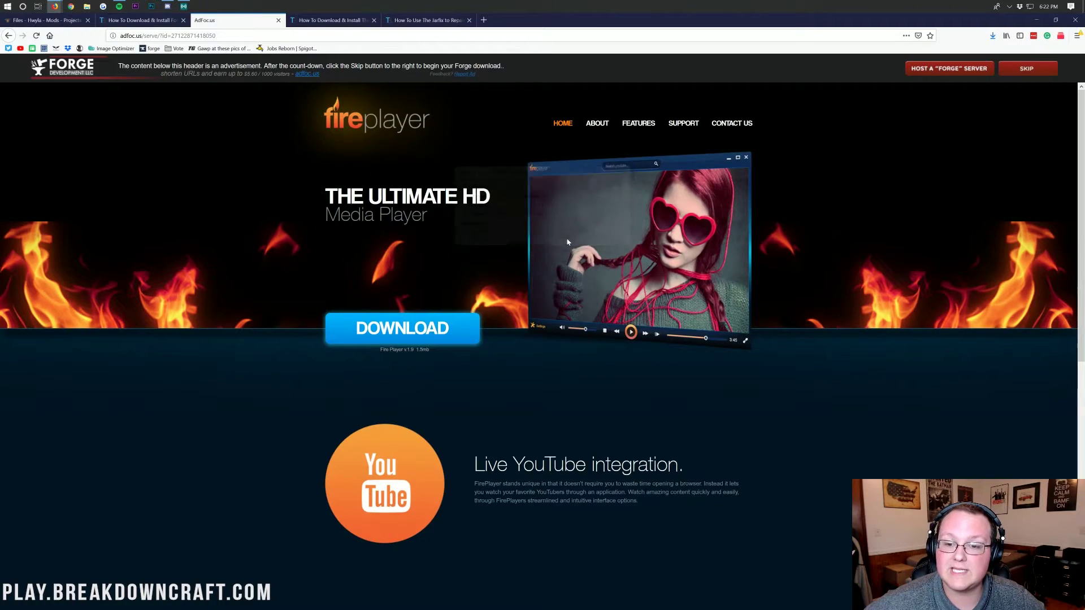
Minimize the browser and place the Hwyla and Forge jar files side by side in the upper middle of the desktop.
click(1036, 20)
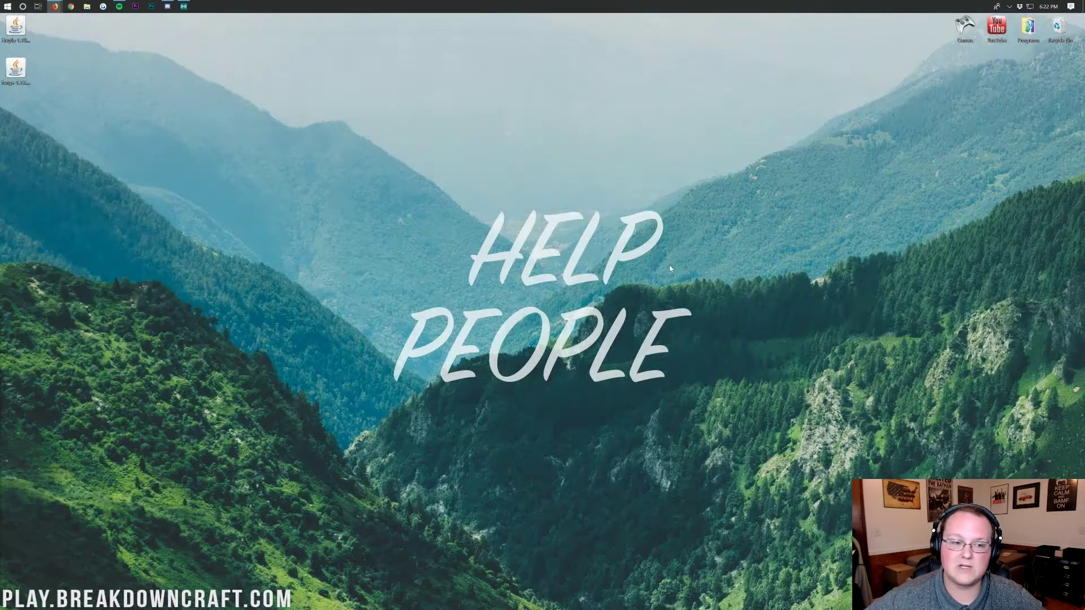
drag(27, 244, 3, 35)
drag(16, 25, 426, 159)
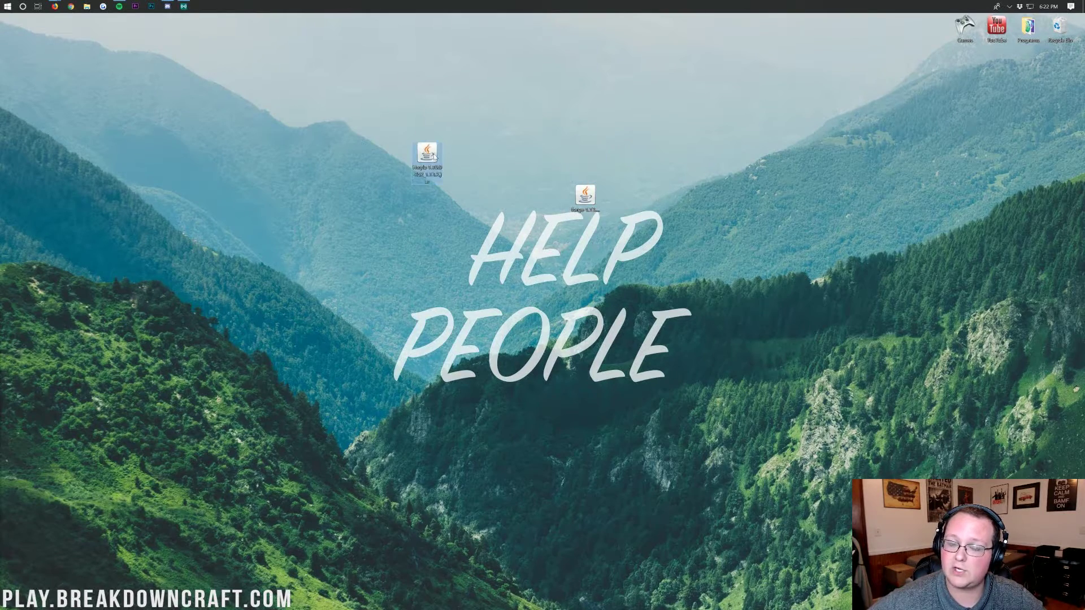
drag(575, 198, 552, 160)
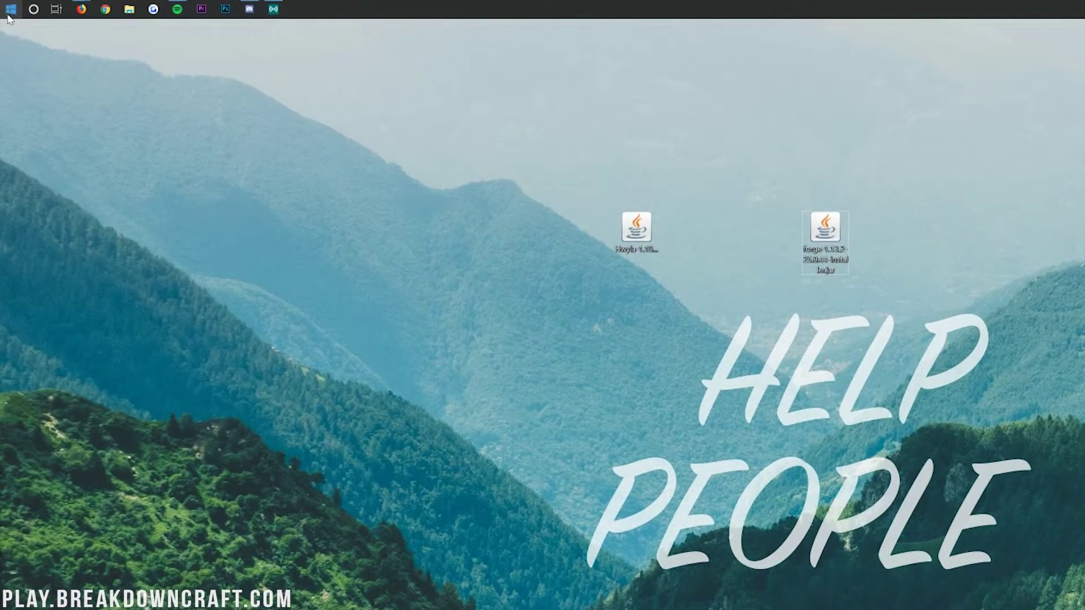
Search Windows for "downloads", open the Downloads folder, and move its window clear of the jar files on the desktop.
click(9, 8)
text(downloads)
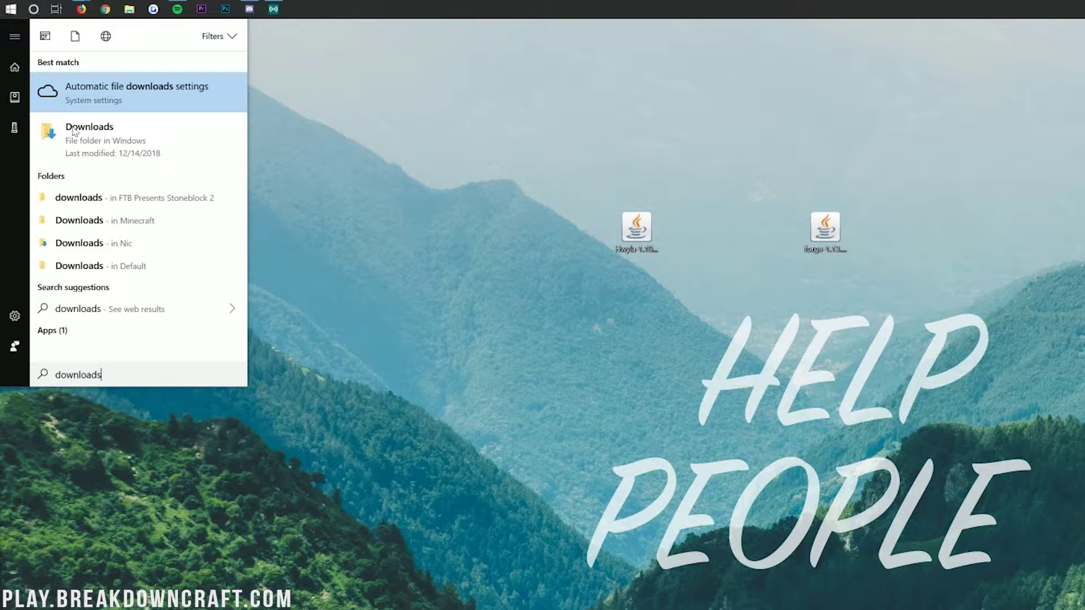
click(125, 152)
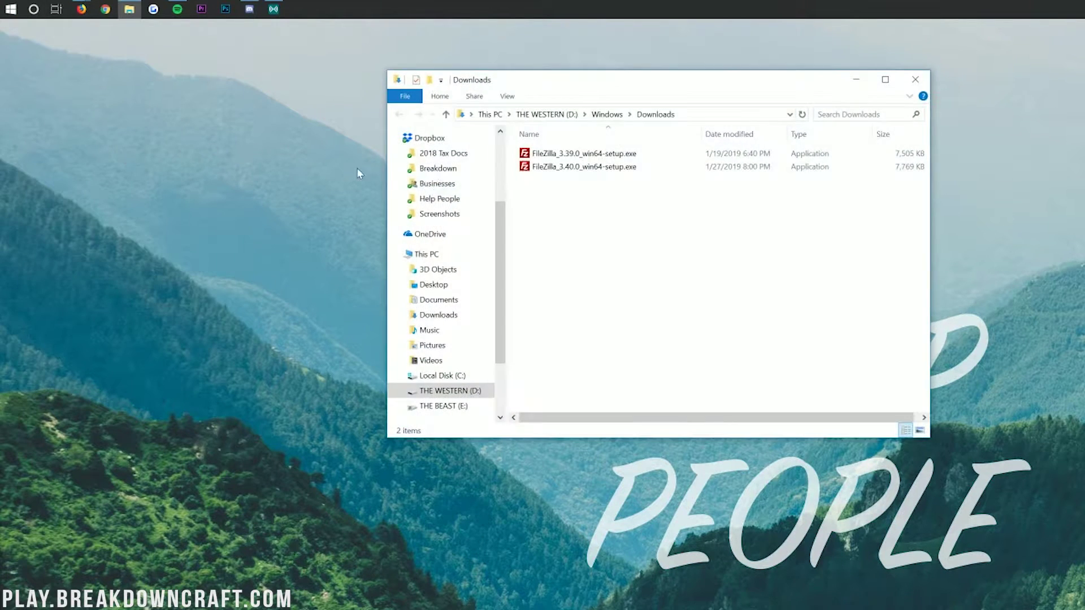
drag(703, 80, 789, 281)
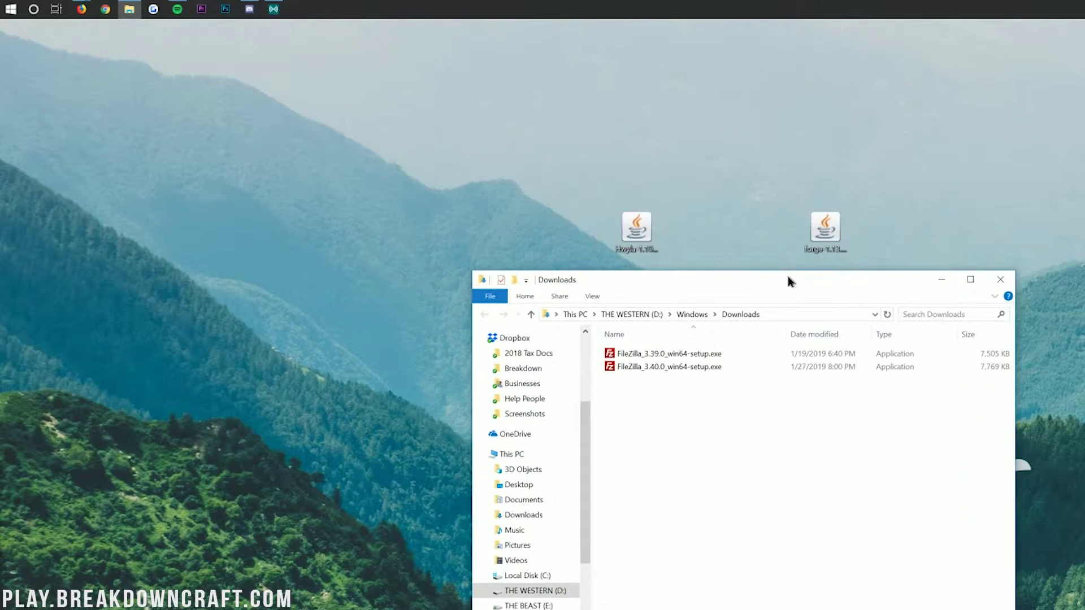
Move the Hwyla and Forge jar files together slightly higher on the desktop and close the Downloads folder.
click(825, 229)
drag(798, 225, 768, 224)
ctrl+click(637, 229)
drag(636, 229, 684, 164)
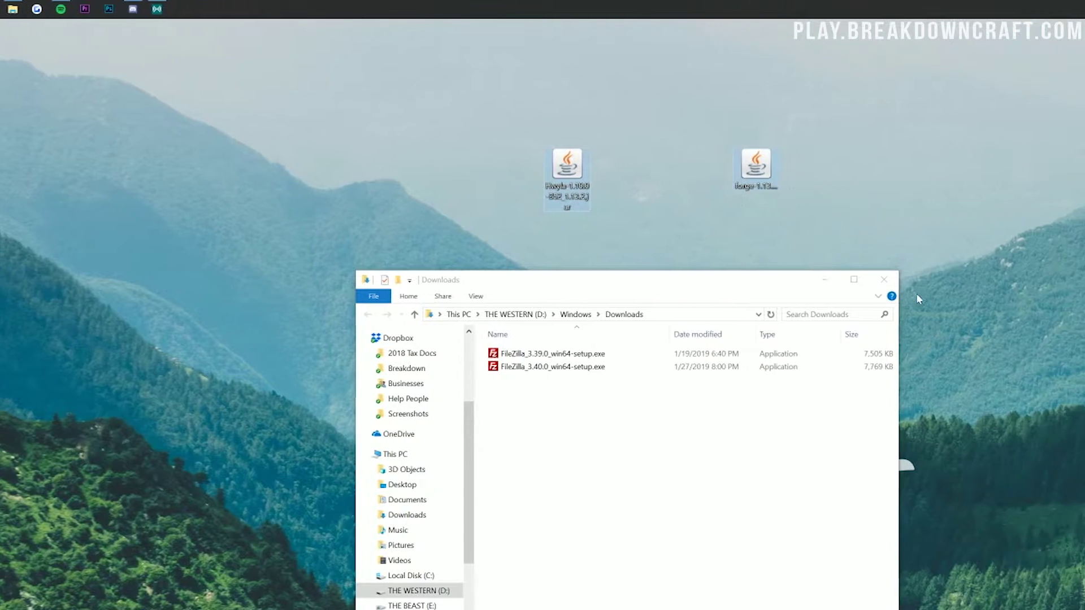
click(1000, 279)
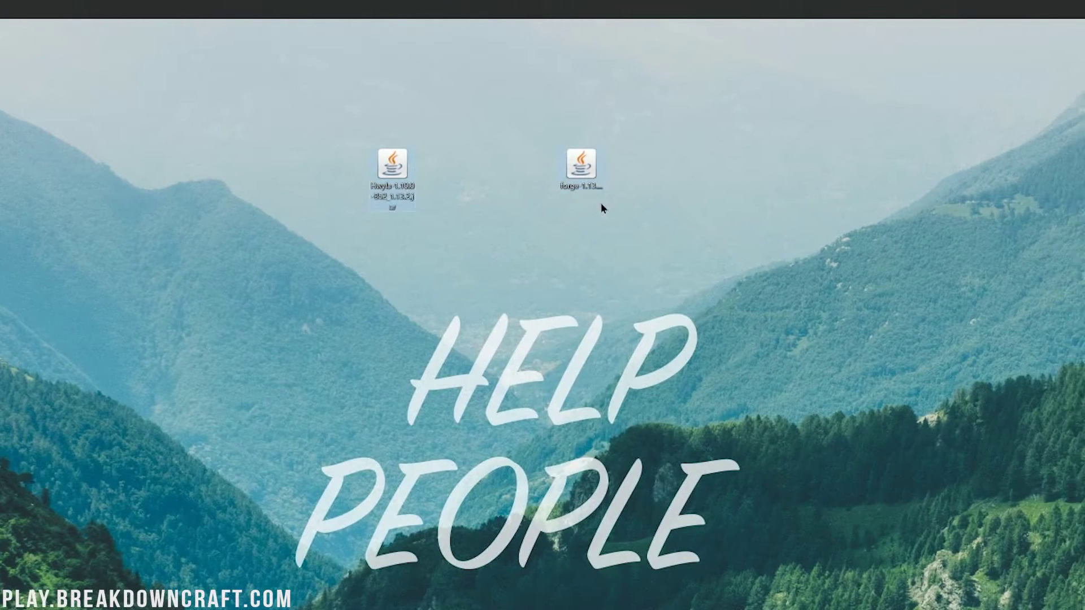
Open the Forge installer jar with Java(TM) Platform SE binary.
right_click(586, 167)
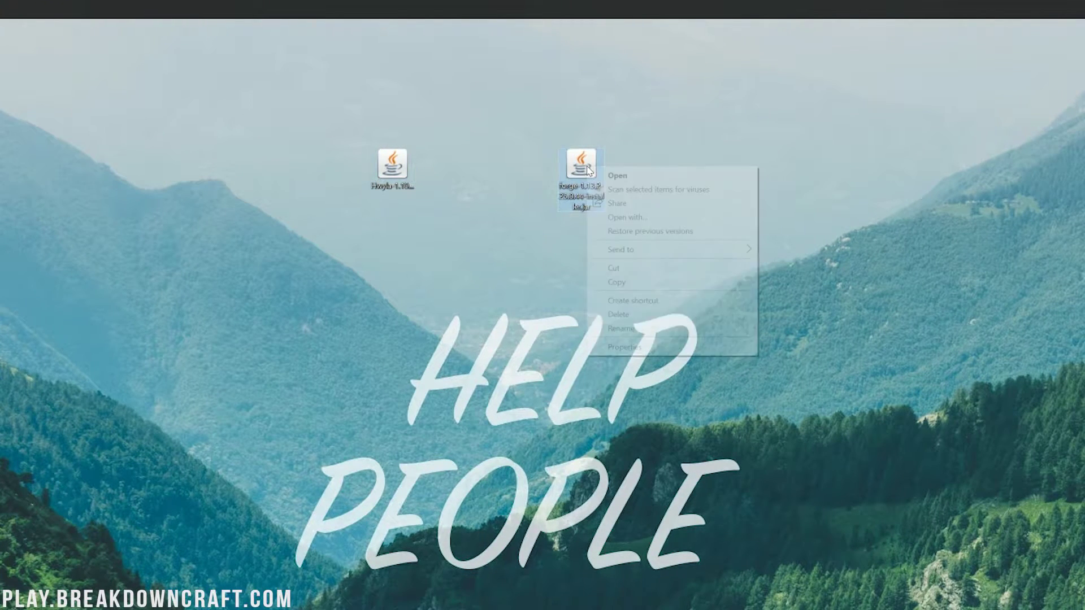
click(611, 217)
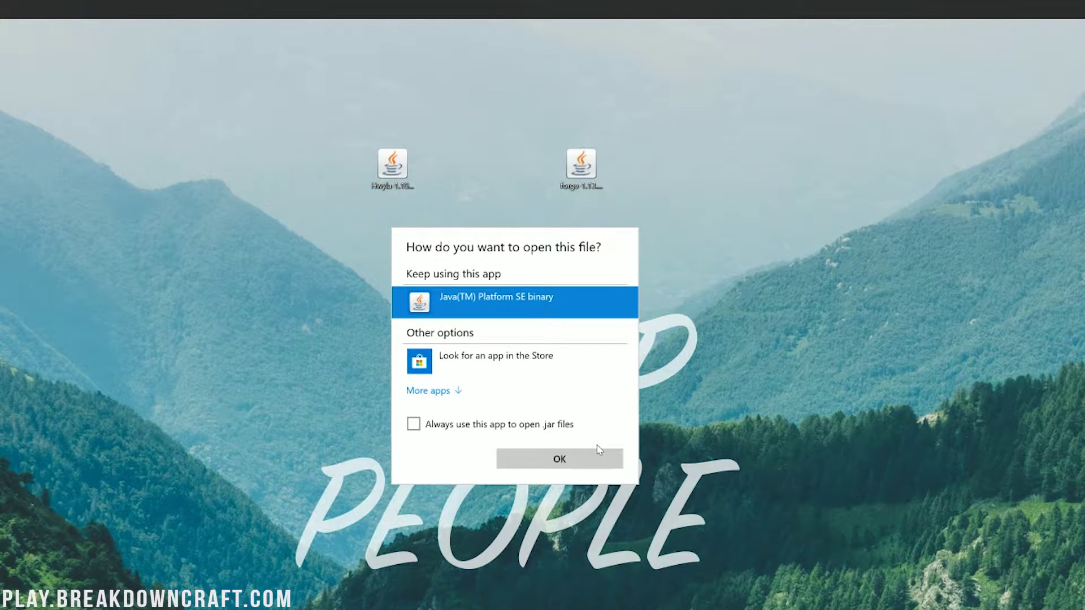
click(571, 459)
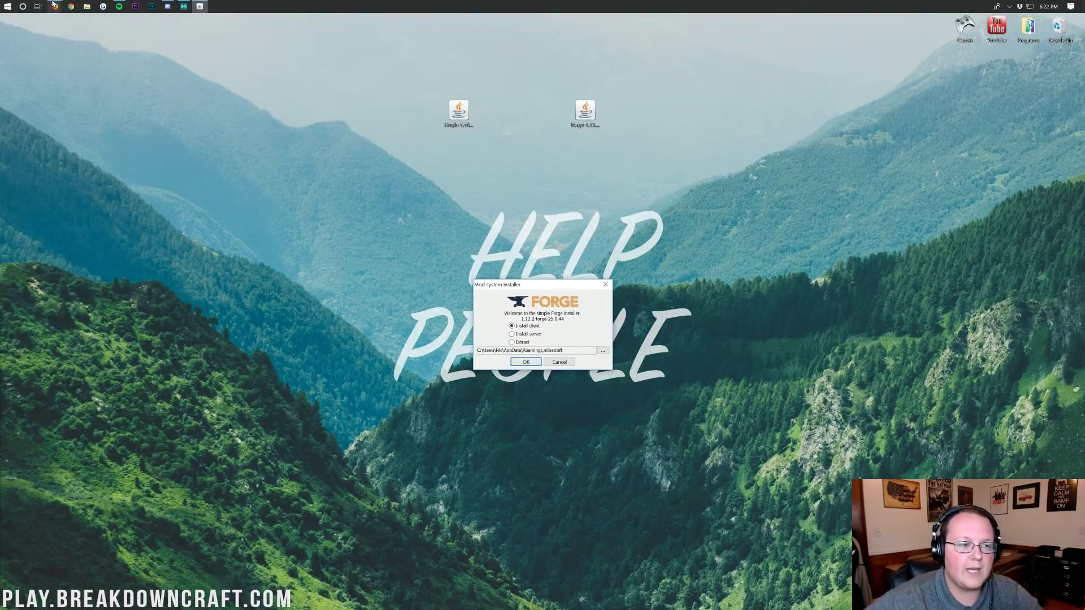
mouse_move(63, 9)
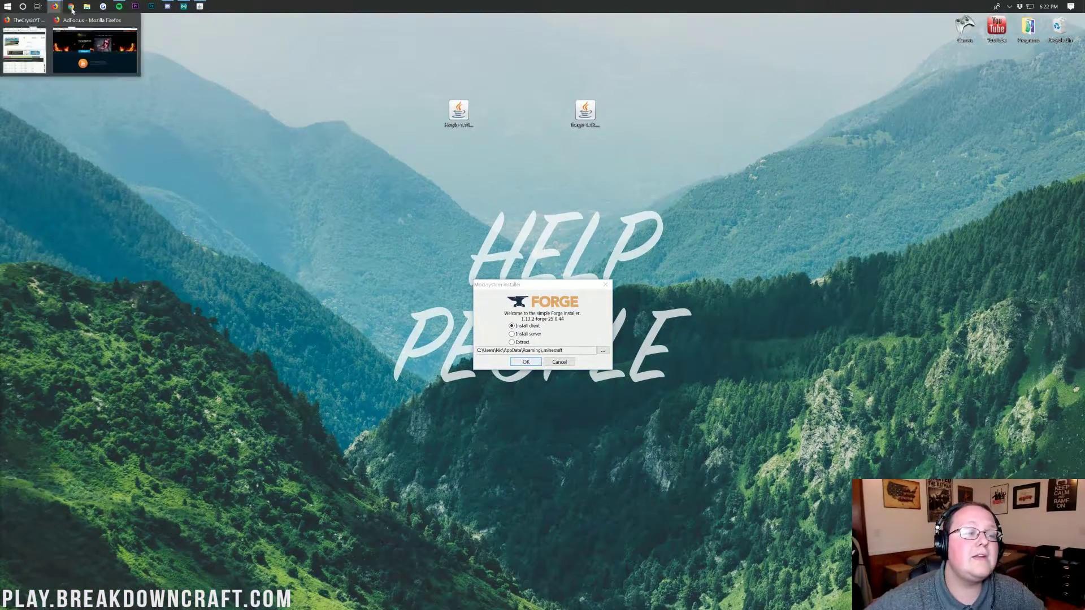
Switch to the browser and read through the article on downloading and installing the Java SE Development Kit.
click(94, 48)
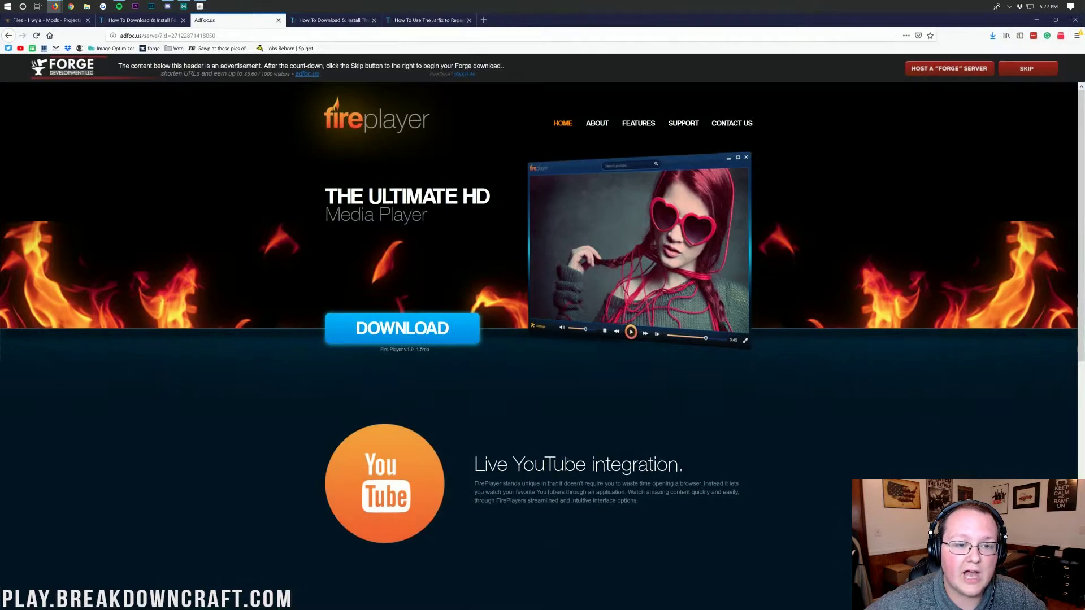
click(321, 22)
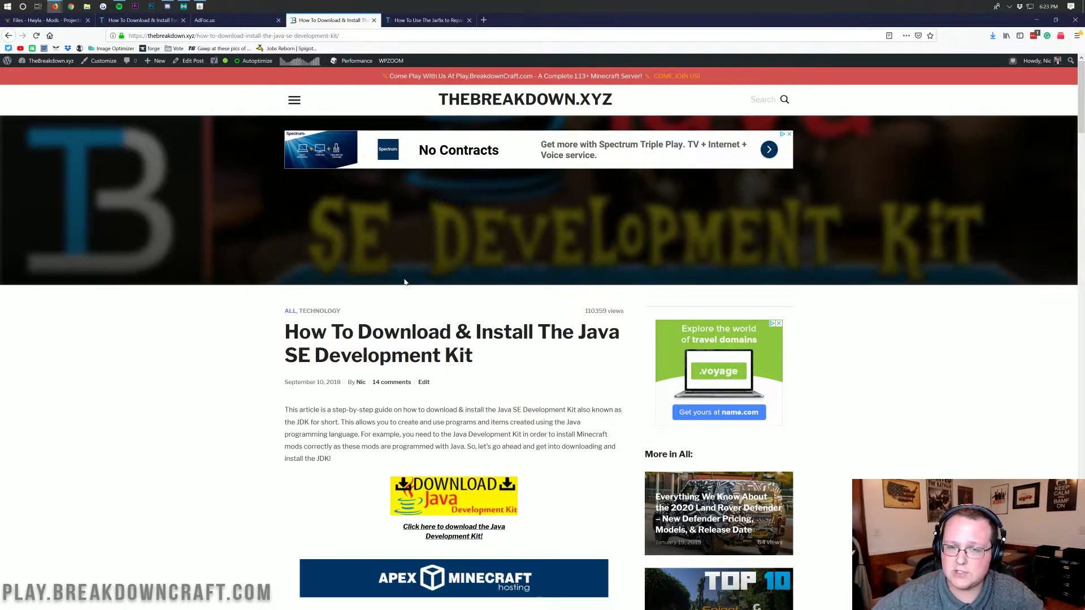
scroll(405, 282, down, 10)
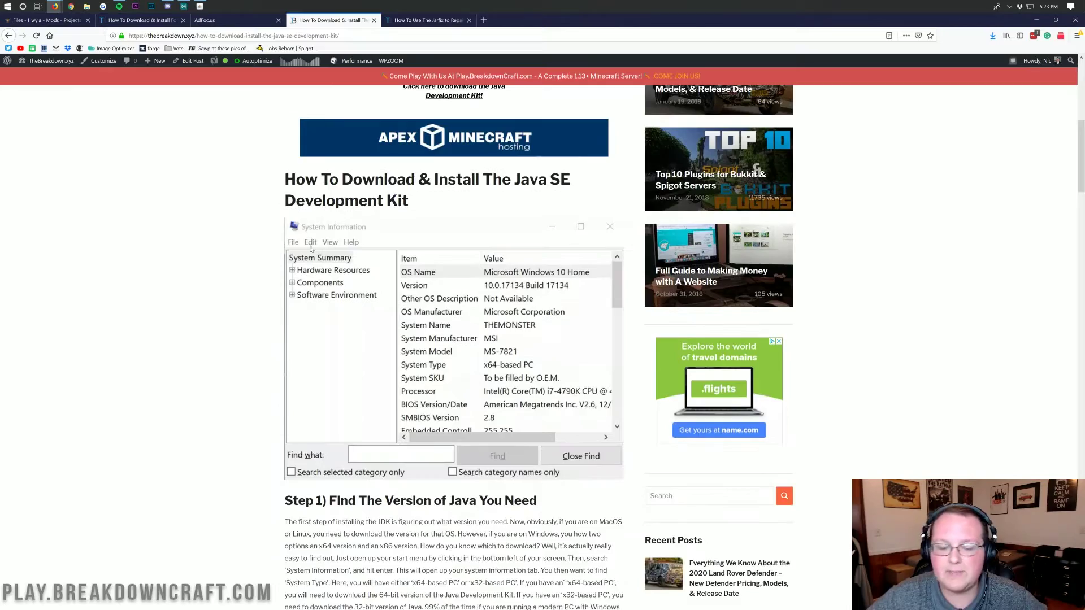
scroll(298, 236, down, 8)
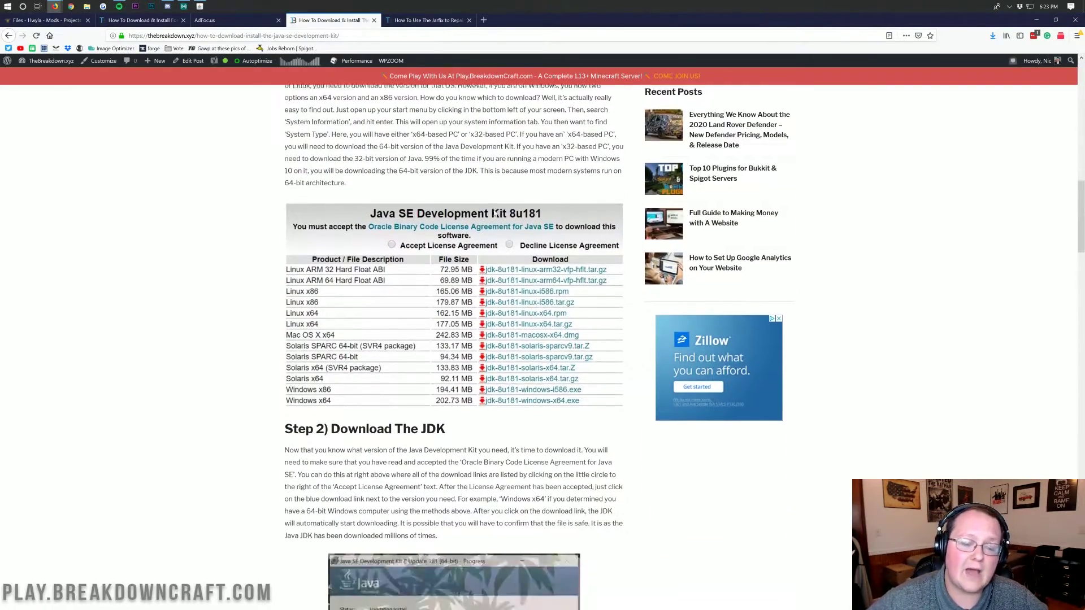
scroll(439, 240, up, 20)
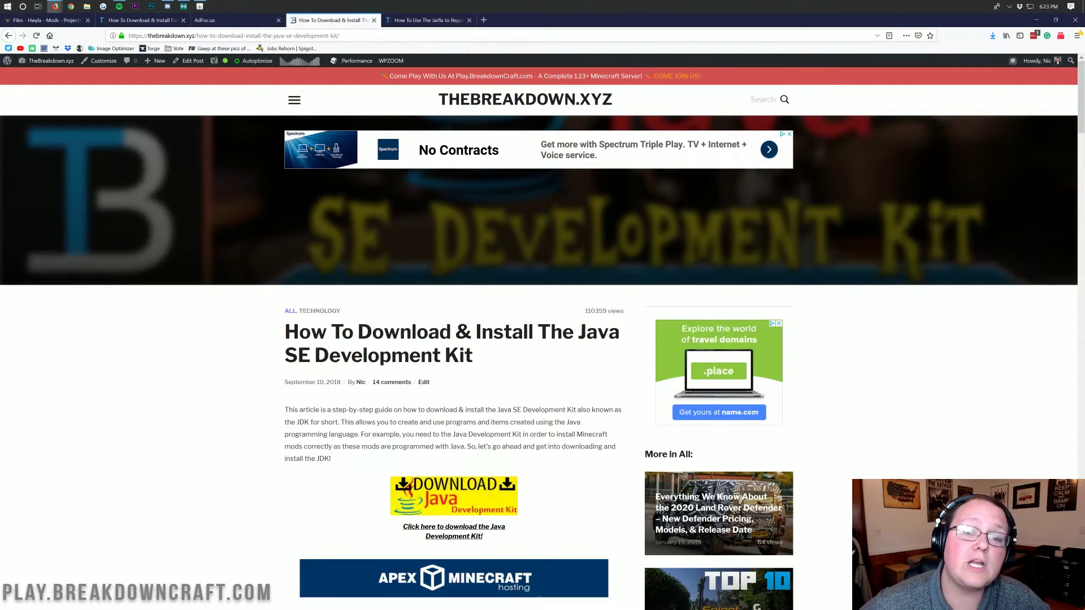
Read through the article on using the Jarfix to repair .jar files, including the download and run instructions.
click(430, 20)
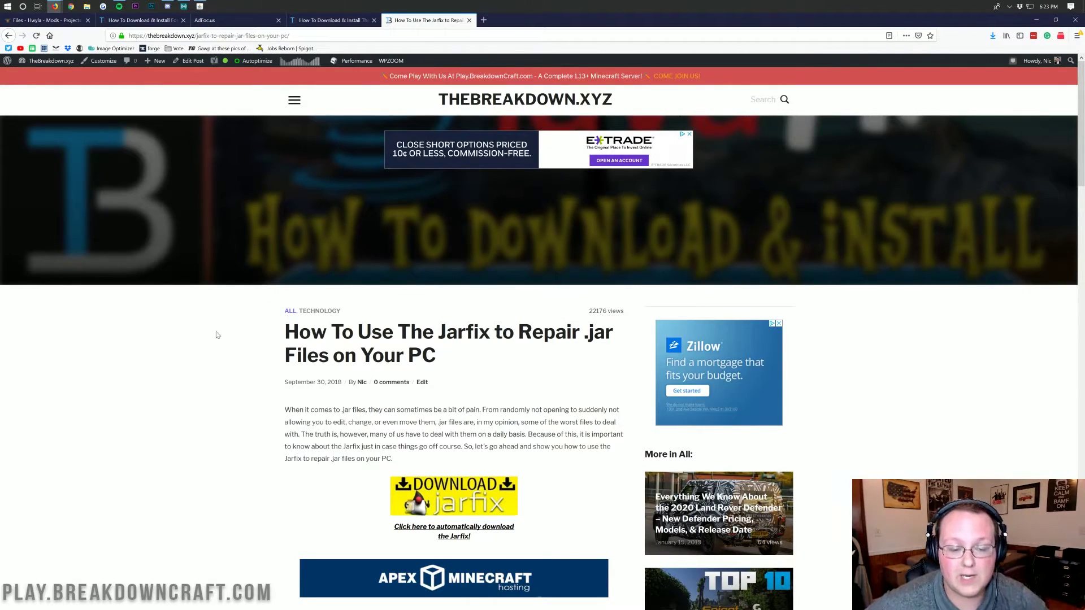
scroll(350, 247, down, 15)
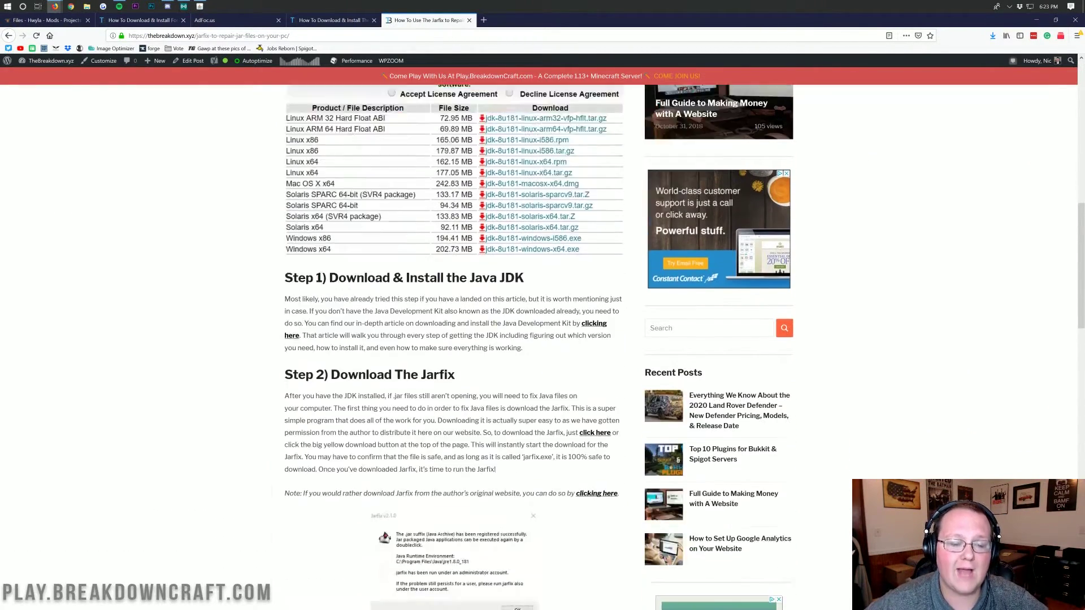
scroll(350, 247, down, 3)
scroll(353, 249, up, 4)
scroll(356, 251, down, 4)
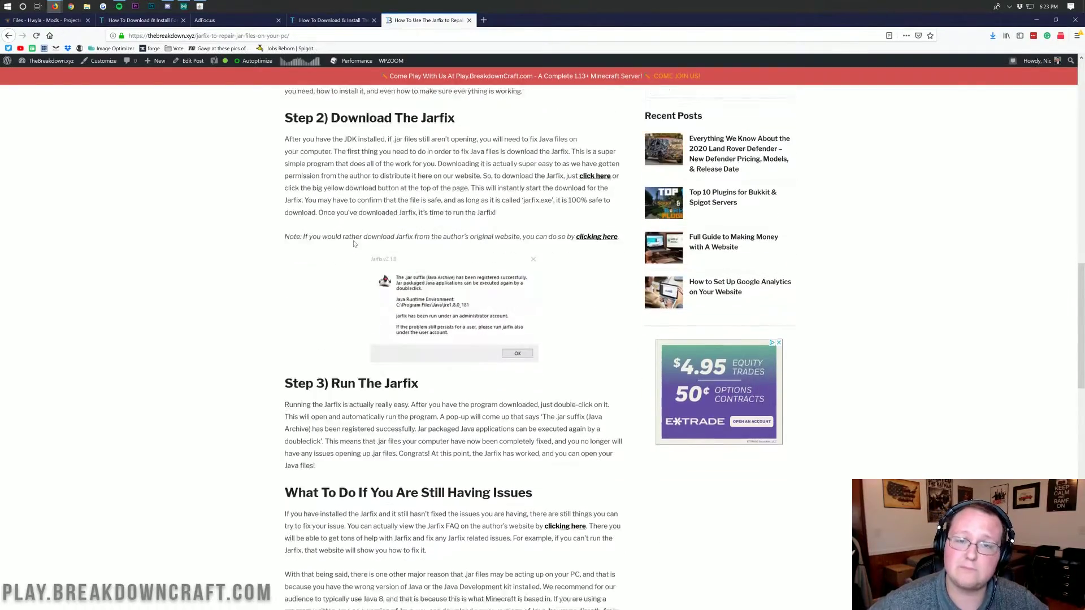
scroll(356, 254, down, 5)
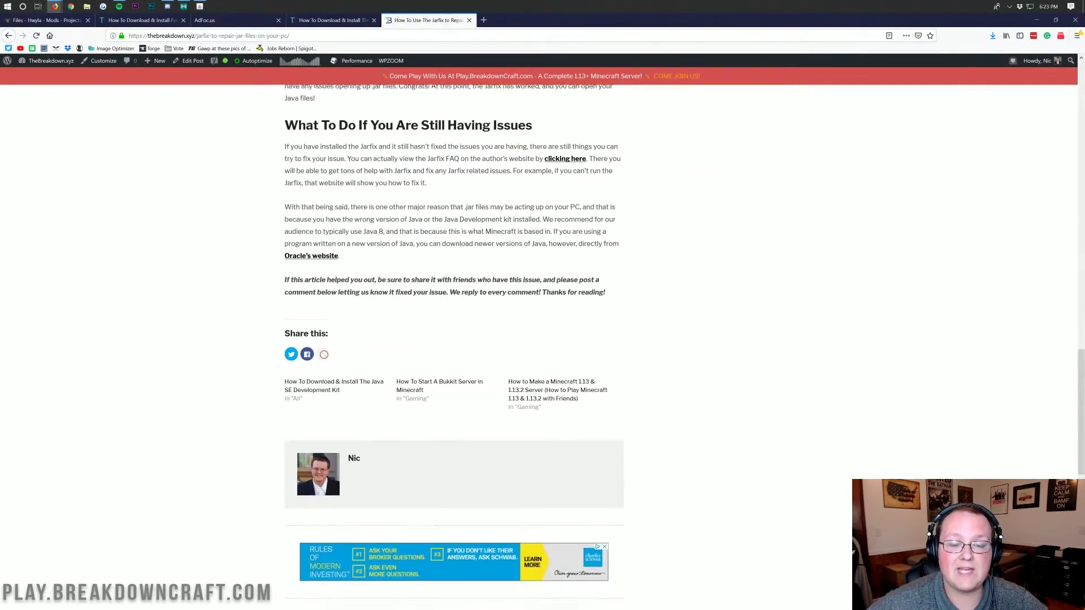
scroll(351, 280, up, 6)
scroll(351, 280, up, 20)
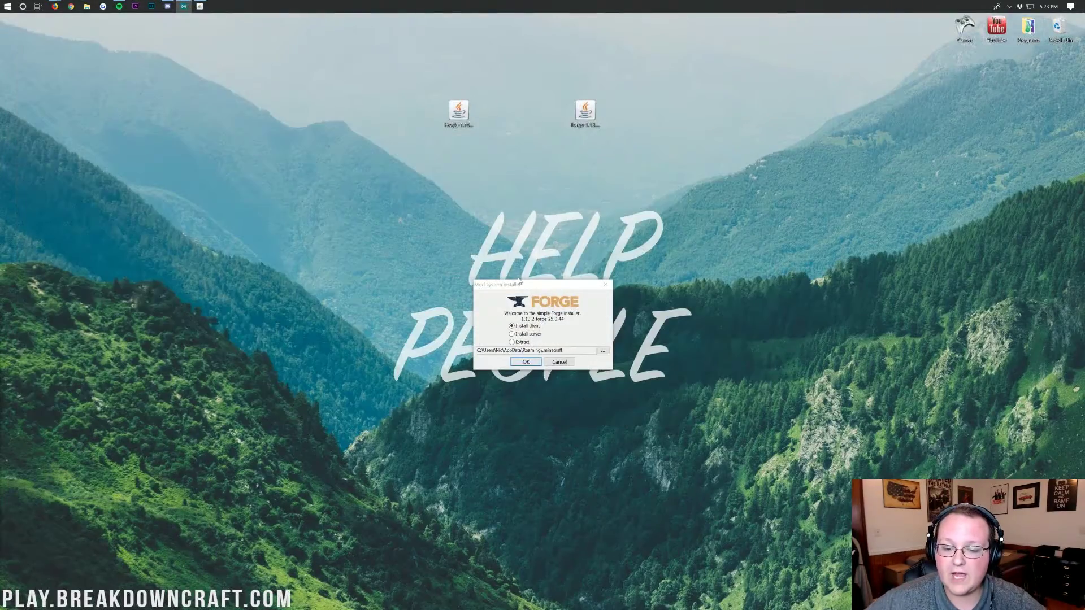
Close the Forge installer, reopen its jar with Java(TM) Platform SE binary, and install the Forge client into the .minecraft folder.
click(605, 284)
right_click(587, 112)
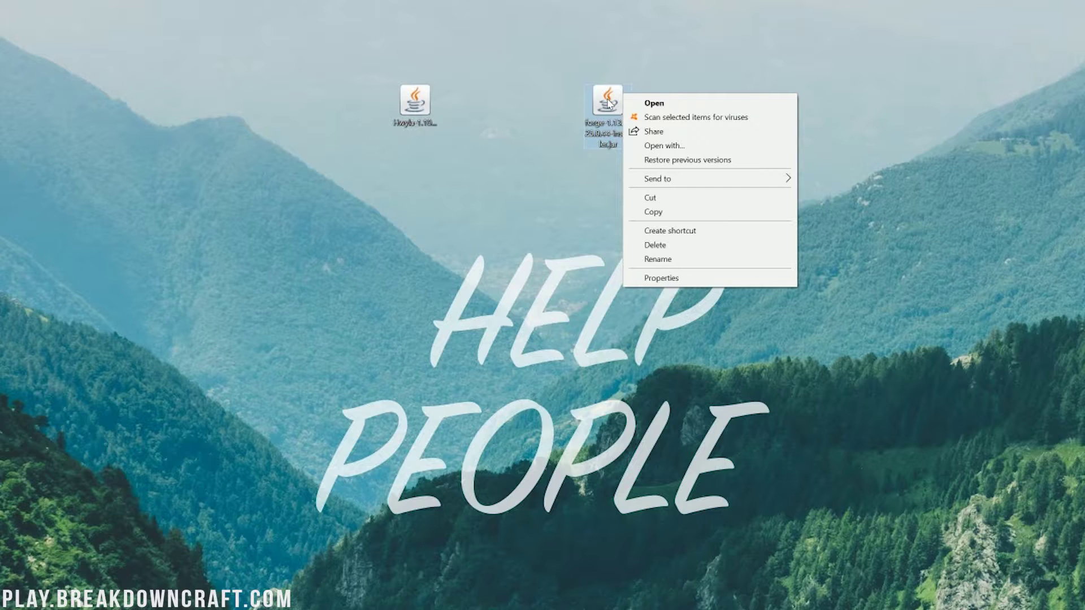
click(659, 145)
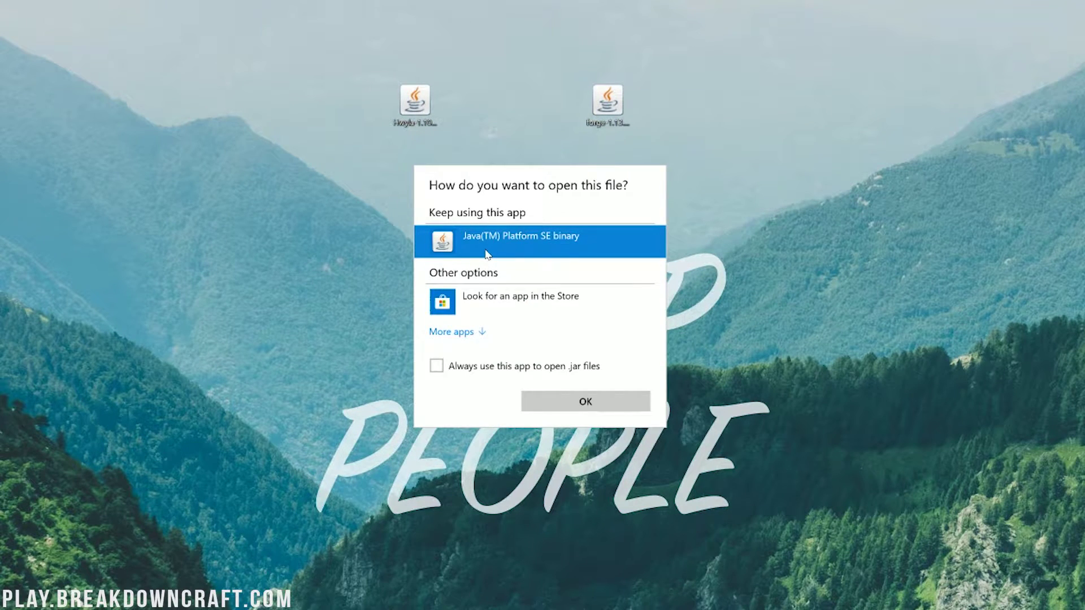
click(588, 401)
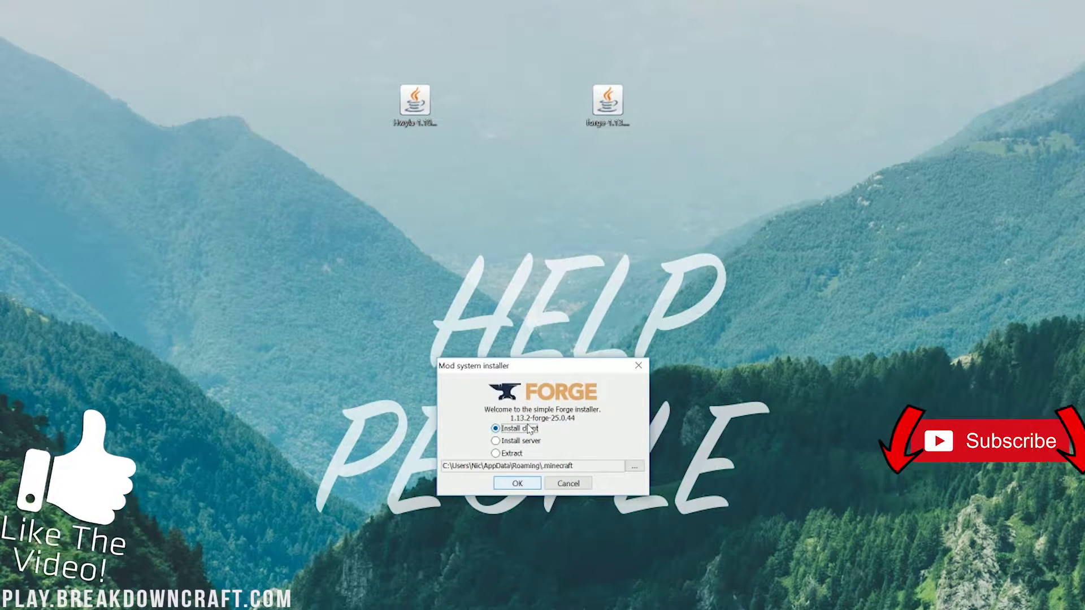
click(518, 484)
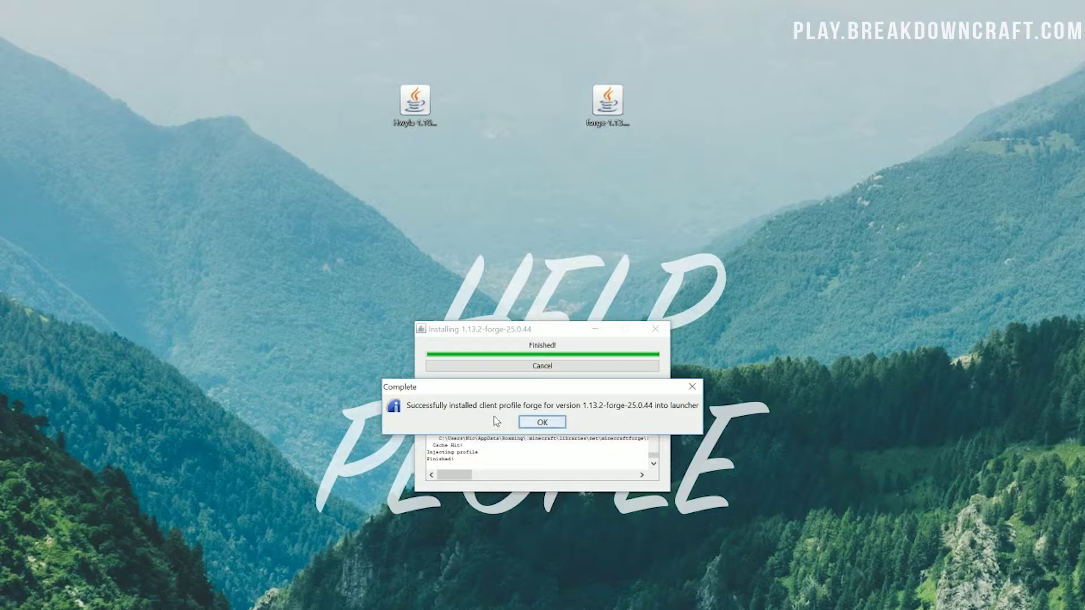
click(542, 422)
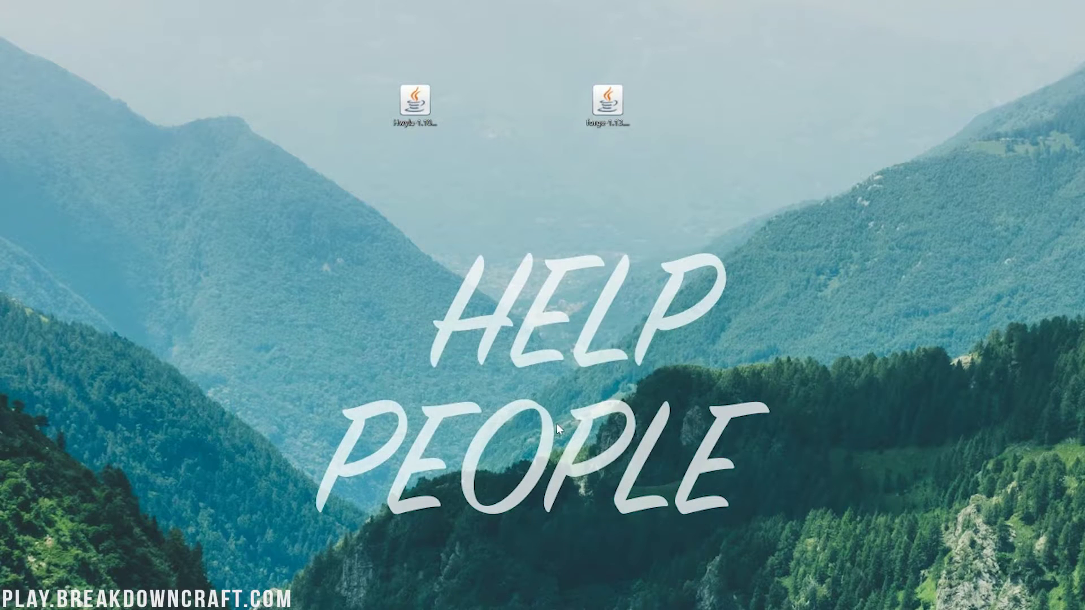
Find Run through Windows search and use it to open %appdata%.
click(415, 102)
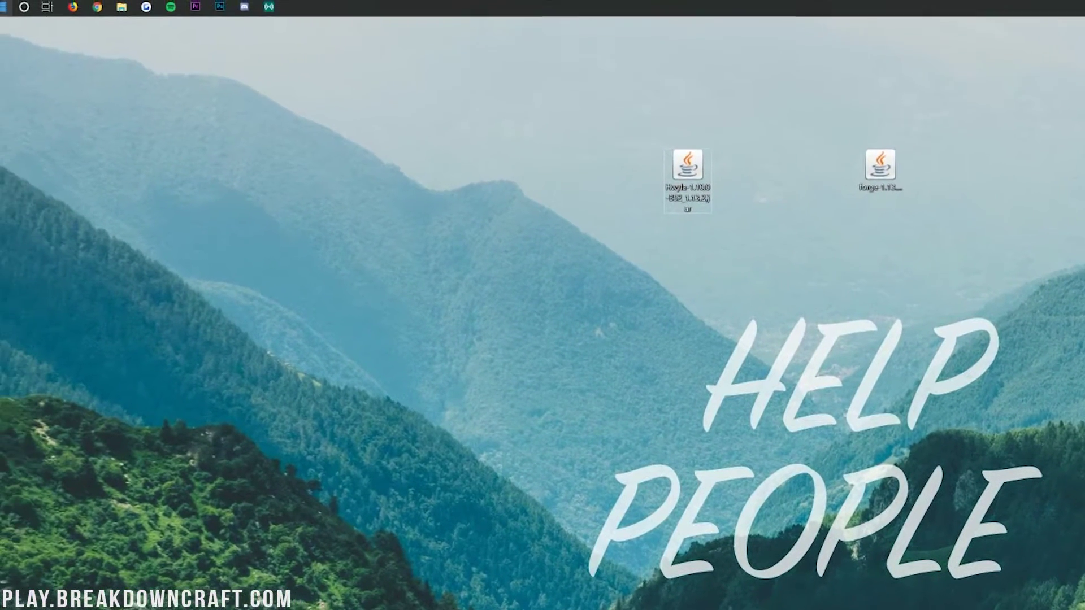
click(3, 4)
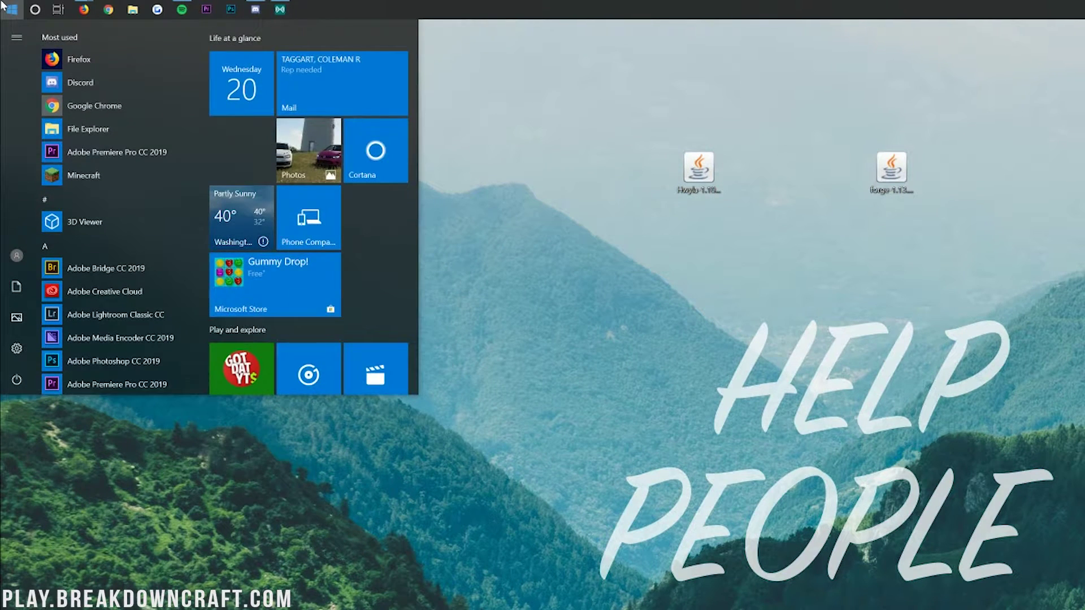
text(run)
key(Return)
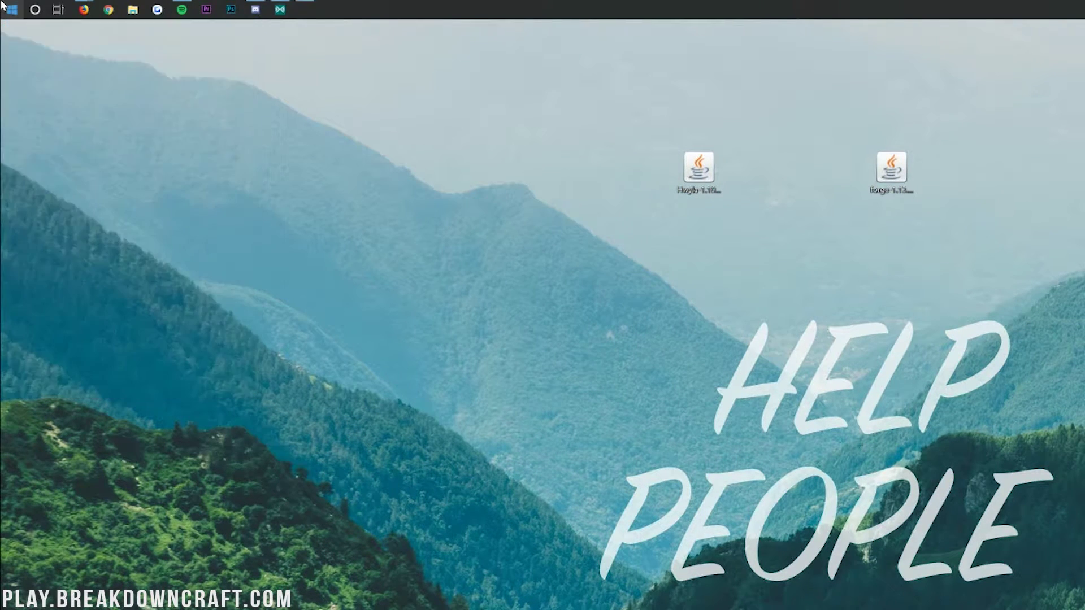
drag(85, 28, 118, 73)
key(ctrl+a)
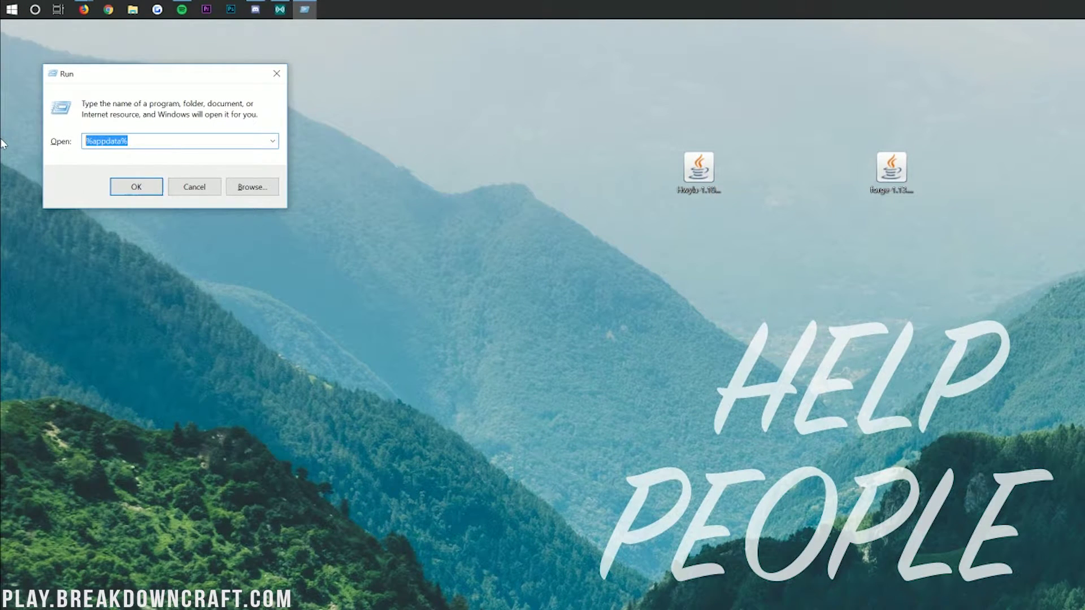
text(%)
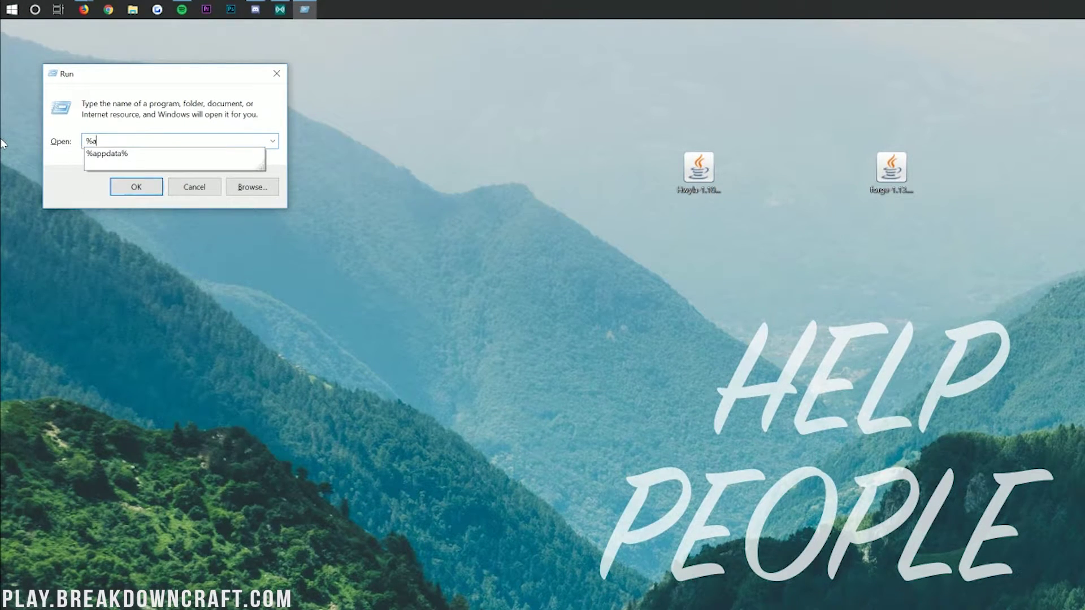
text(appdata%)
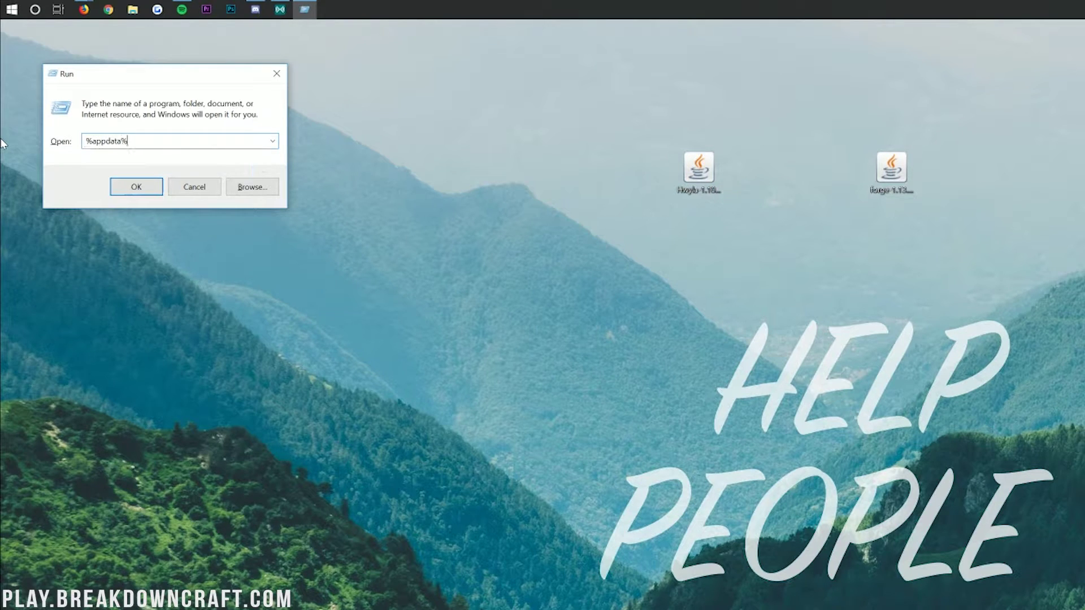
key(ctrl+a)
click(137, 188)
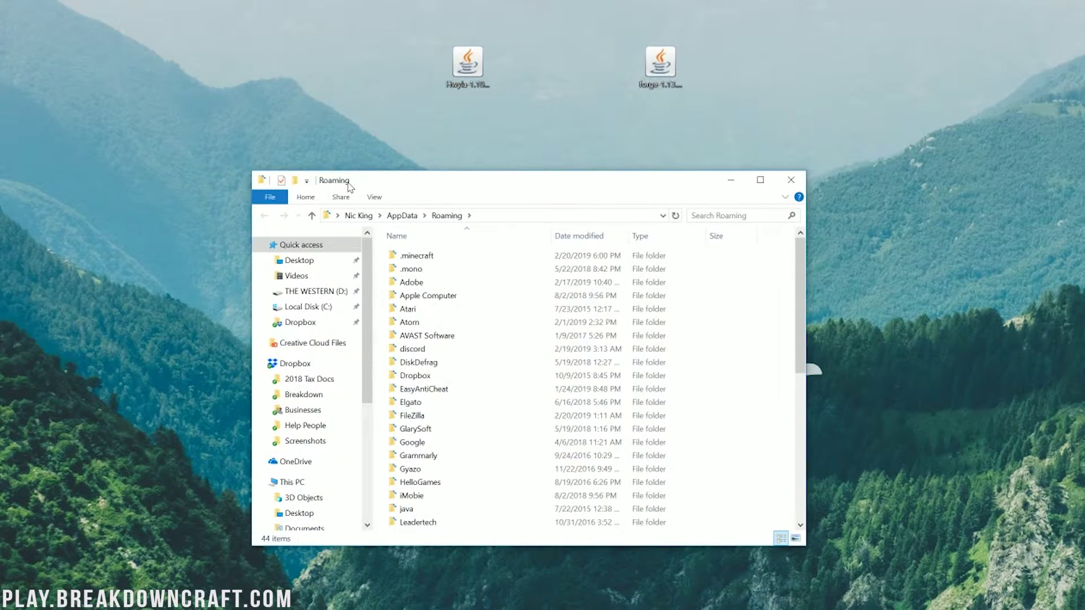
Open the .minecraft folder inside Roaming and delete its existing mods folder.
drag(348, 187, 336, 169)
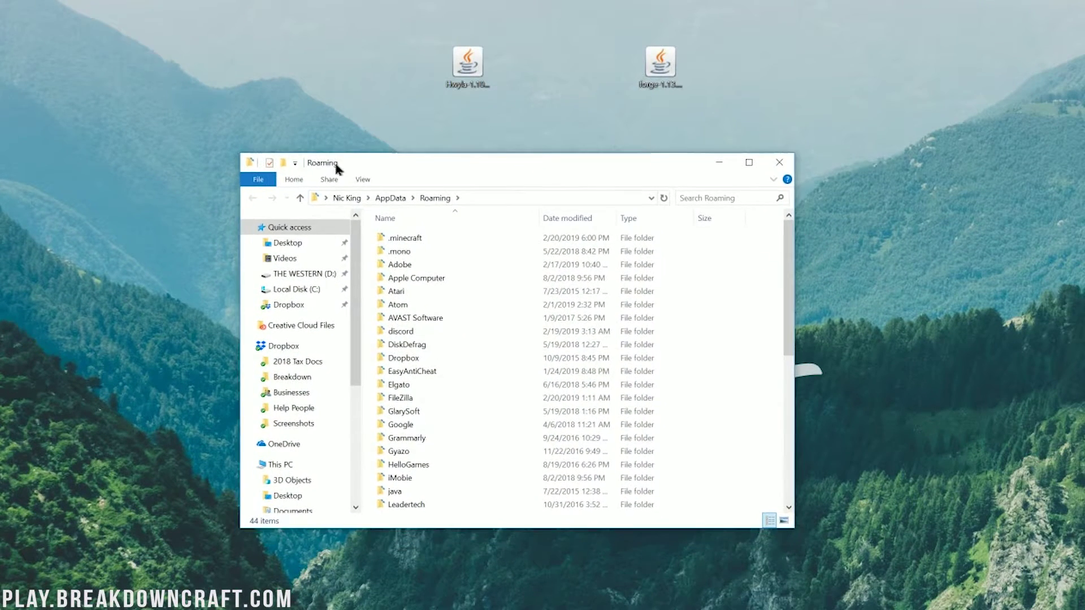
double_click(397, 238)
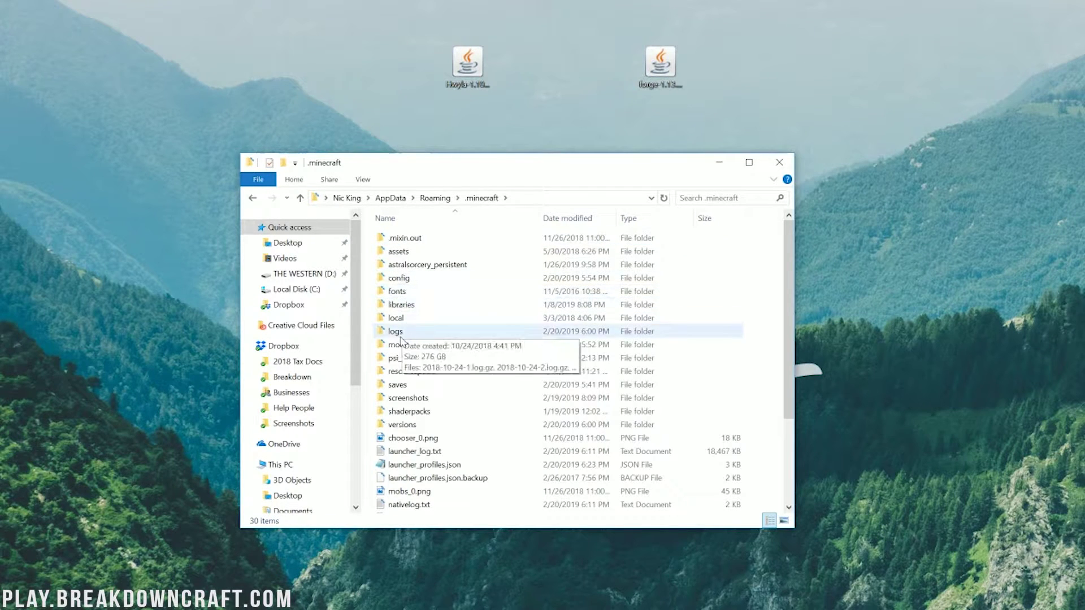
click(398, 349)
right_click(398, 349)
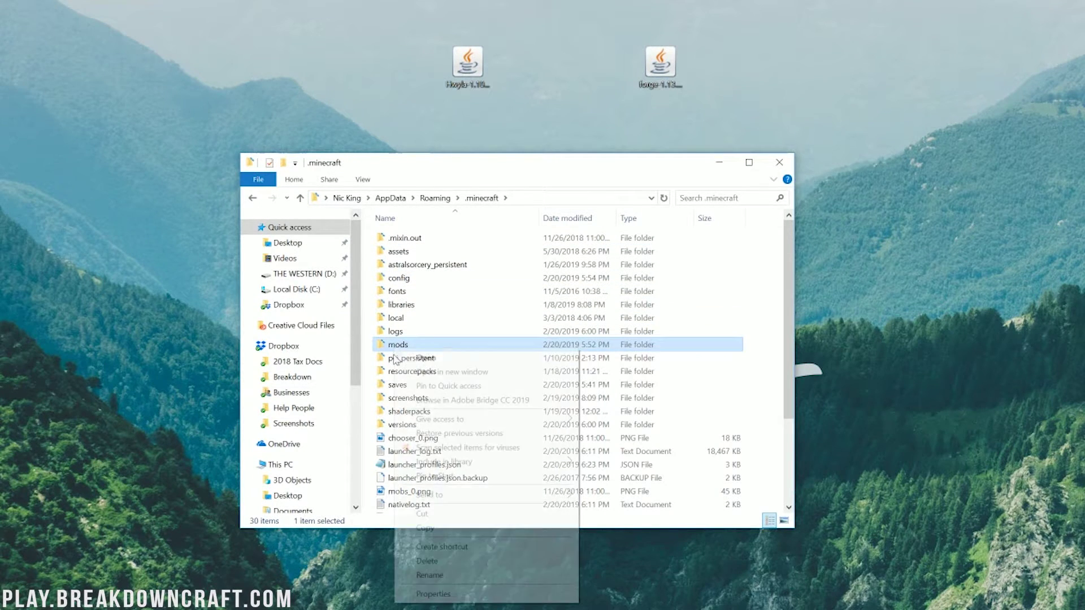
click(444, 563)
key(Return)
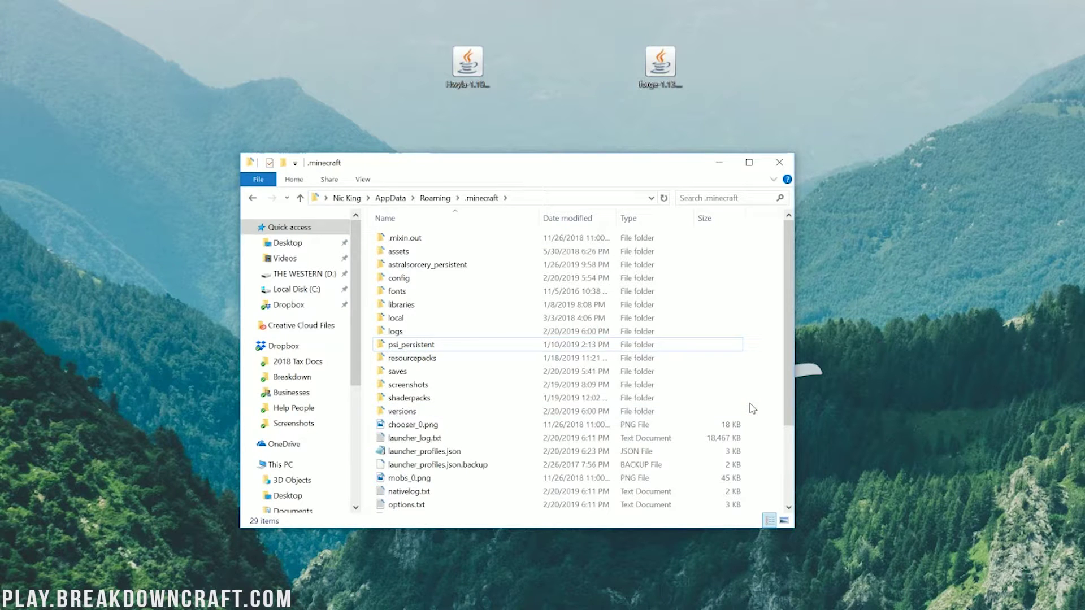
Create a new folder named "mods" in the .minecraft folder and open it.
right_click(751, 369)
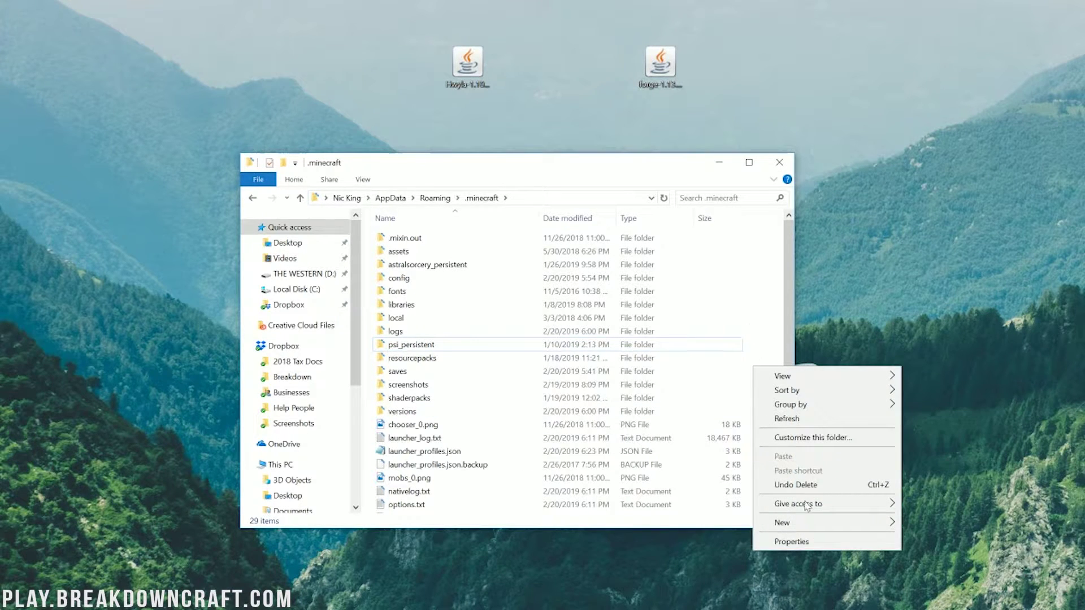
mouse_move(870, 523)
click(936, 523)
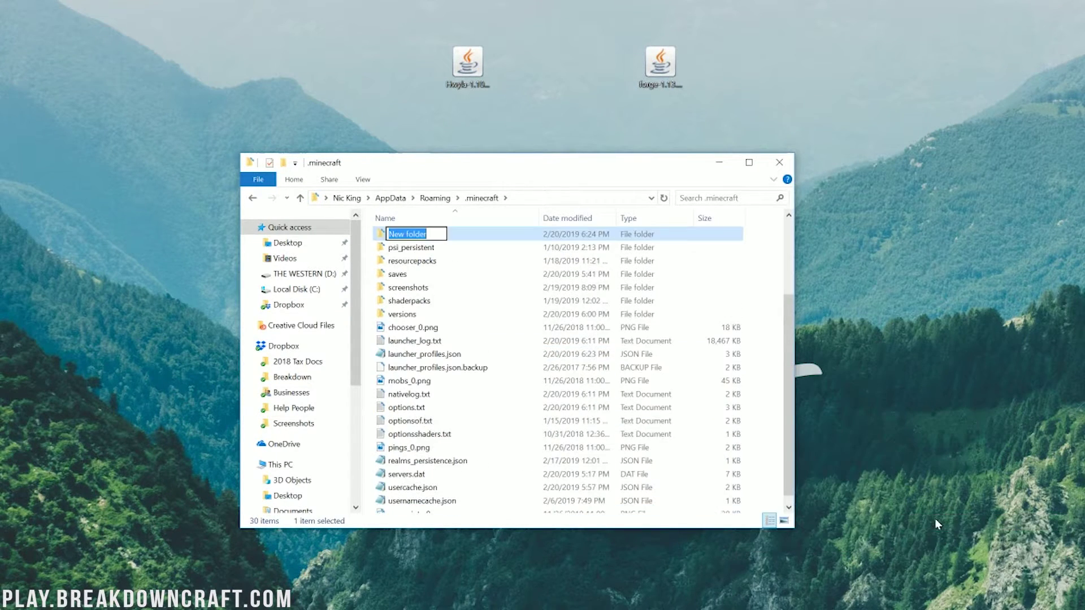
text(mods)
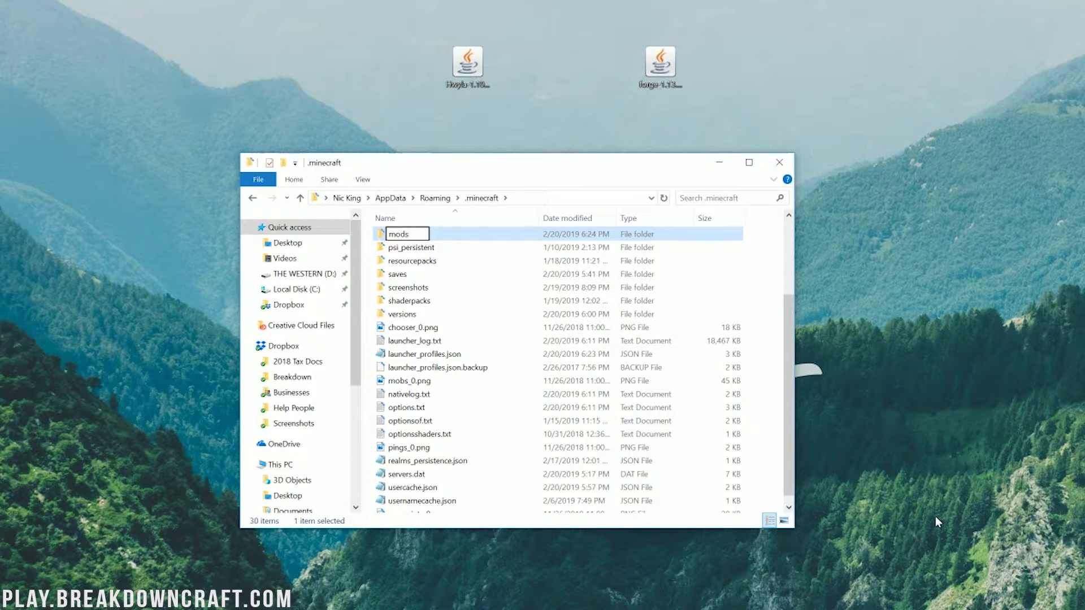
key(Return)
double_click(436, 238)
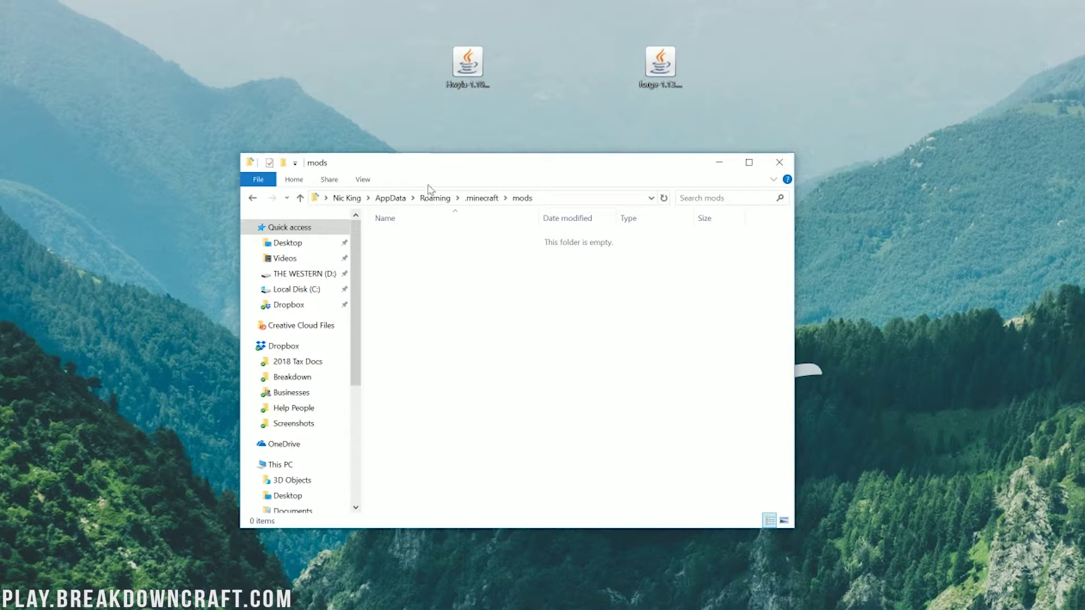
Place the Hwyla jar file from the desktop into the mods folder.
click(478, 60)
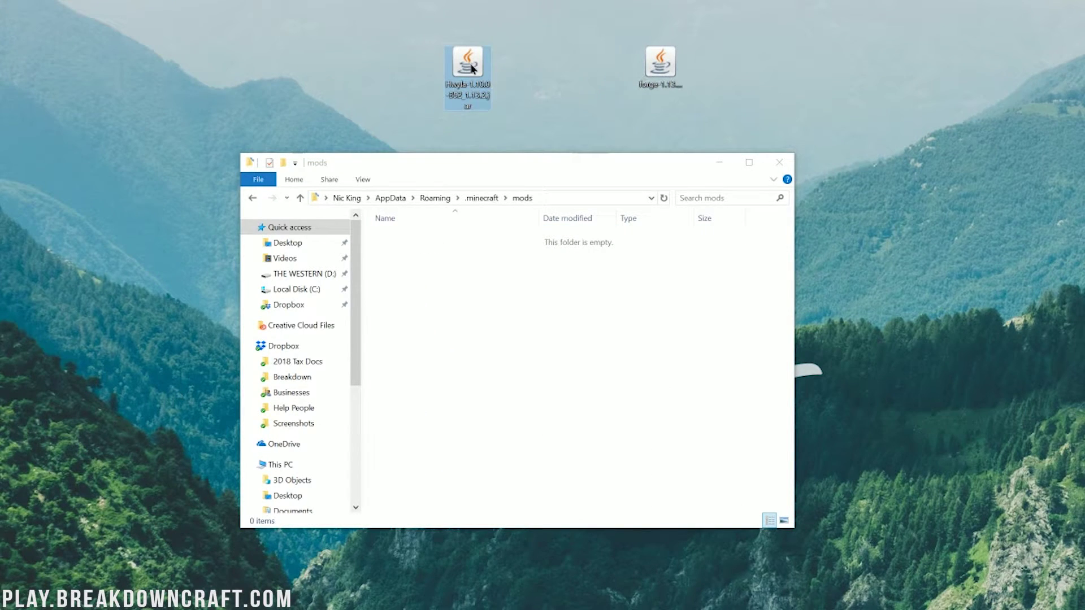
drag(473, 68, 407, 276)
click(462, 336)
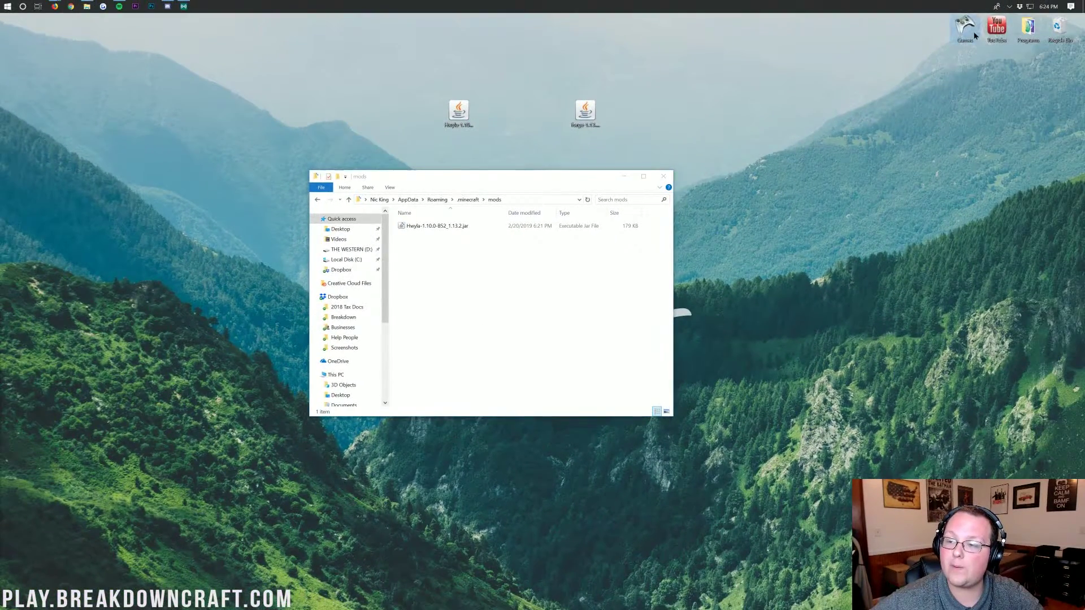
Start the Minecraft launcher from the Games folder on the desktop and move its window further down.
double_click(1050, 6)
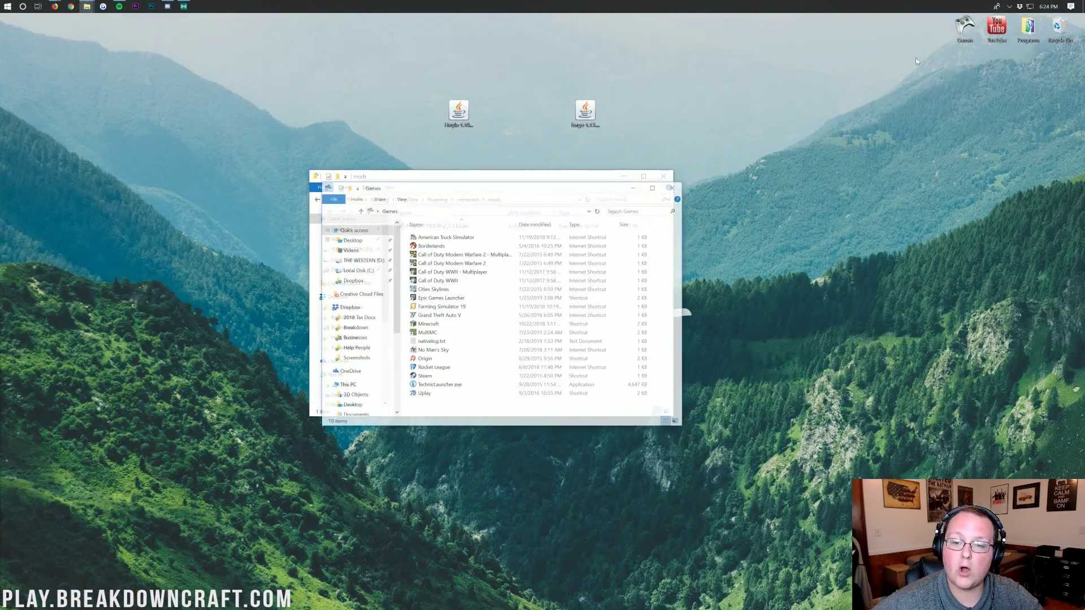
double_click(444, 325)
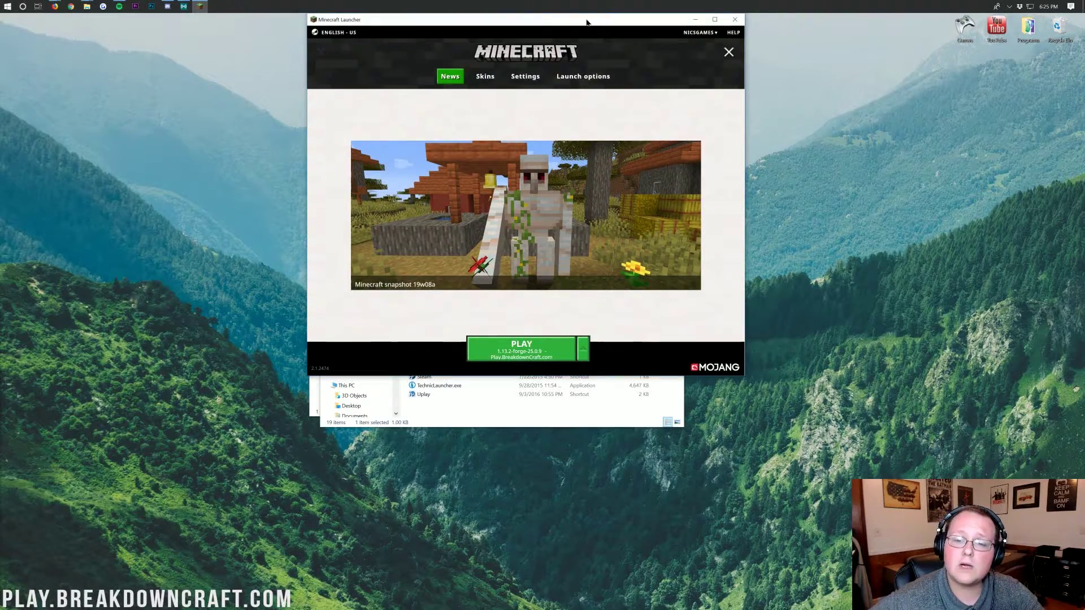
drag(588, 24, 568, 138)
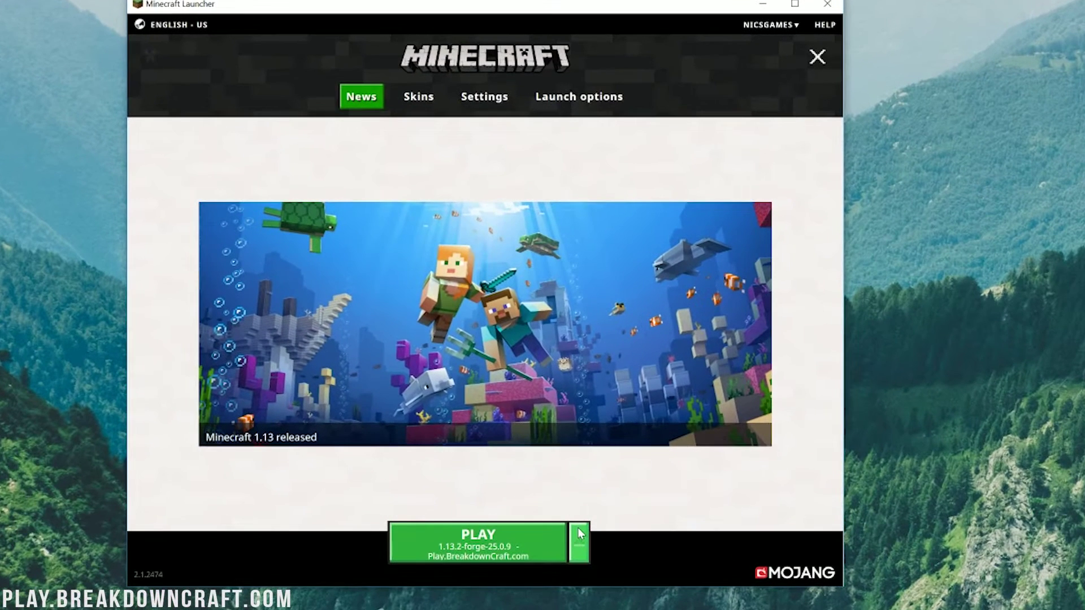
Choose the forge profile with version 1.13.2-forge-25.0.44 as the launch profile, keeping the launcher's navigation shown.
click(571, 505)
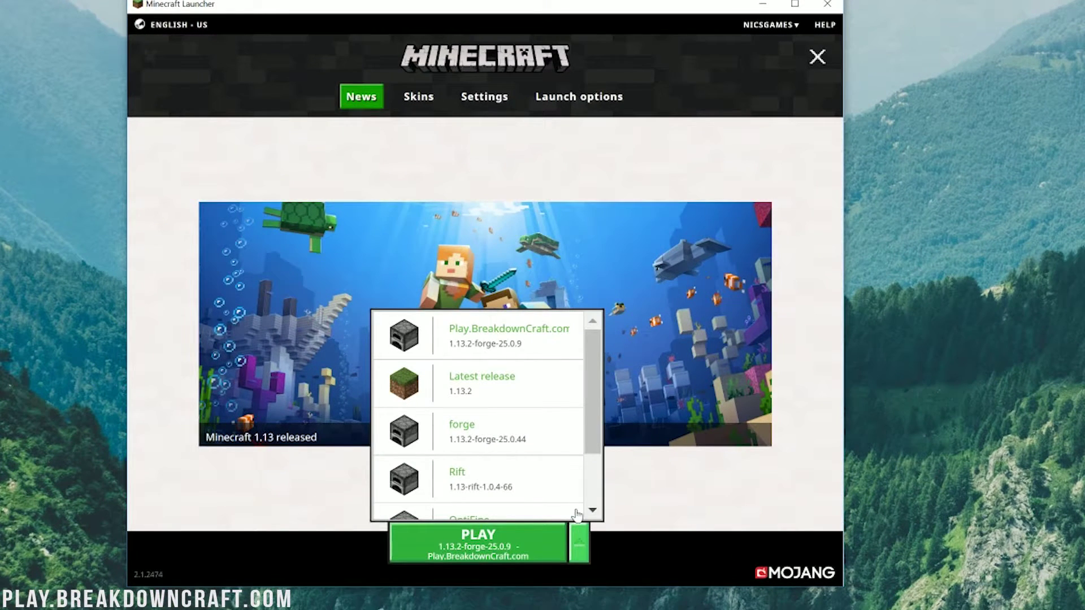
click(568, 446)
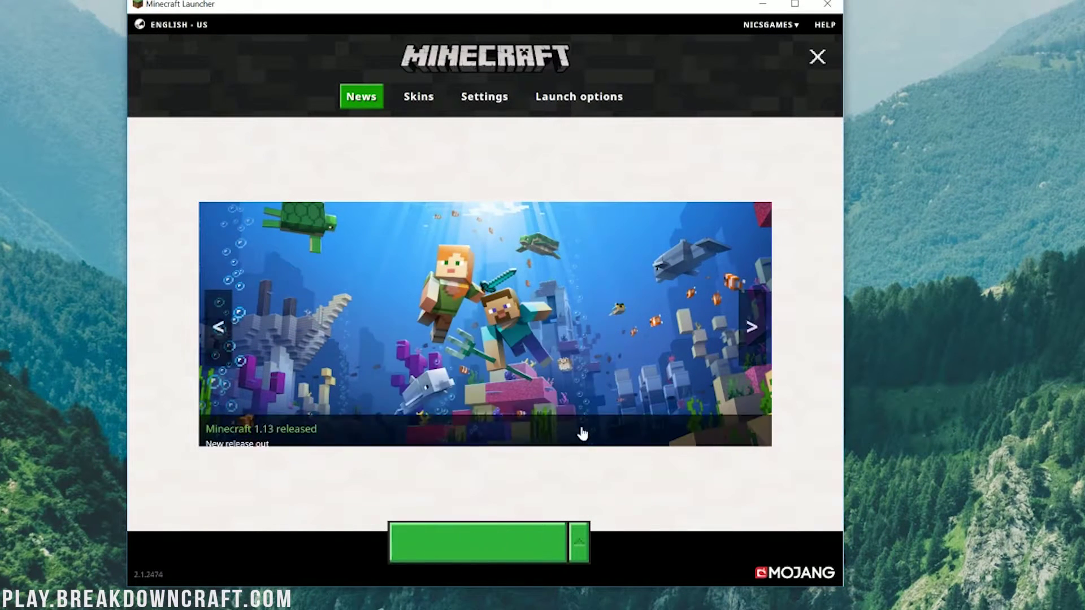
click(818, 57)
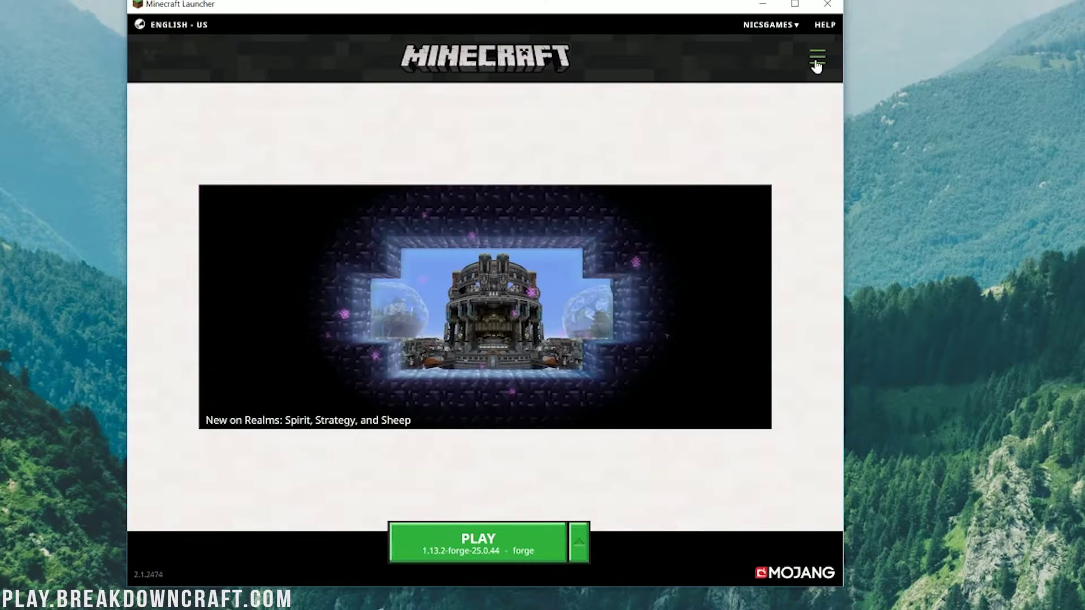
click(816, 59)
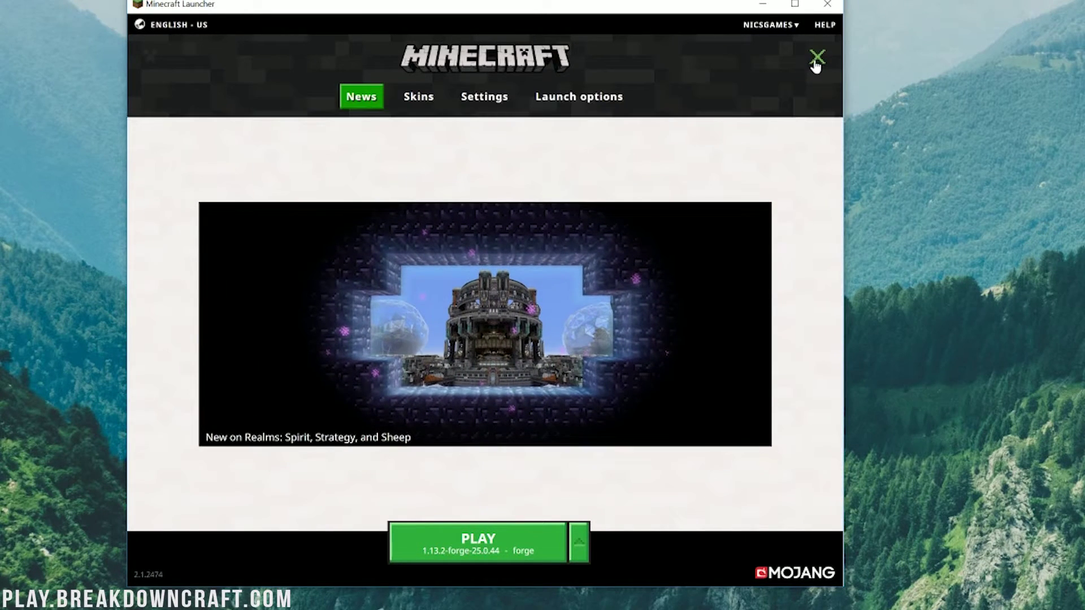
Add a new launch configuration named "Play.BreakdownCraft.com" that uses release 1.13.2-forge-25.0.44.
click(564, 101)
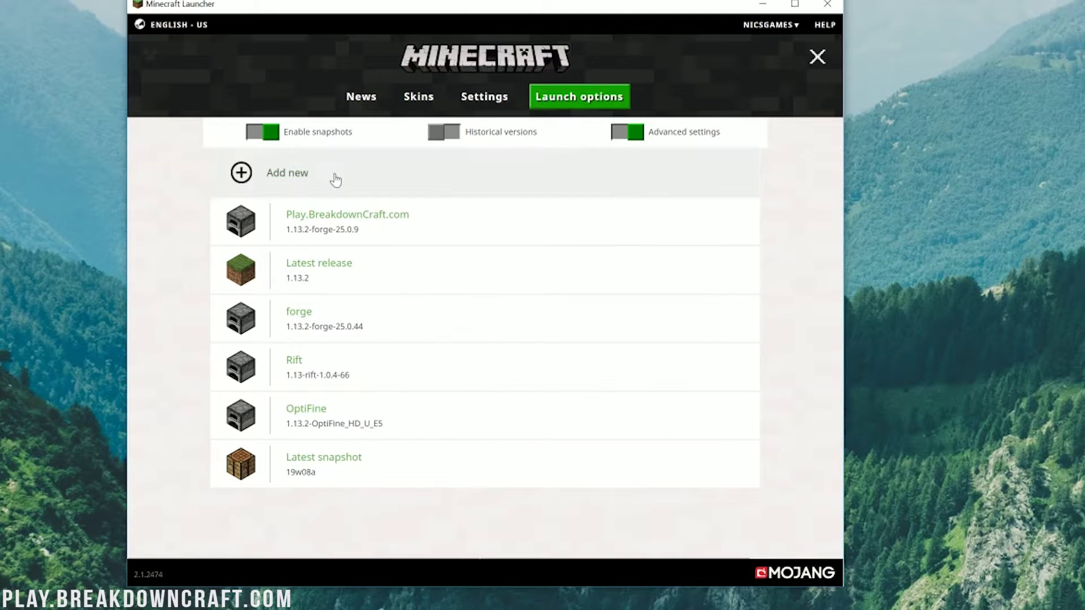
click(373, 181)
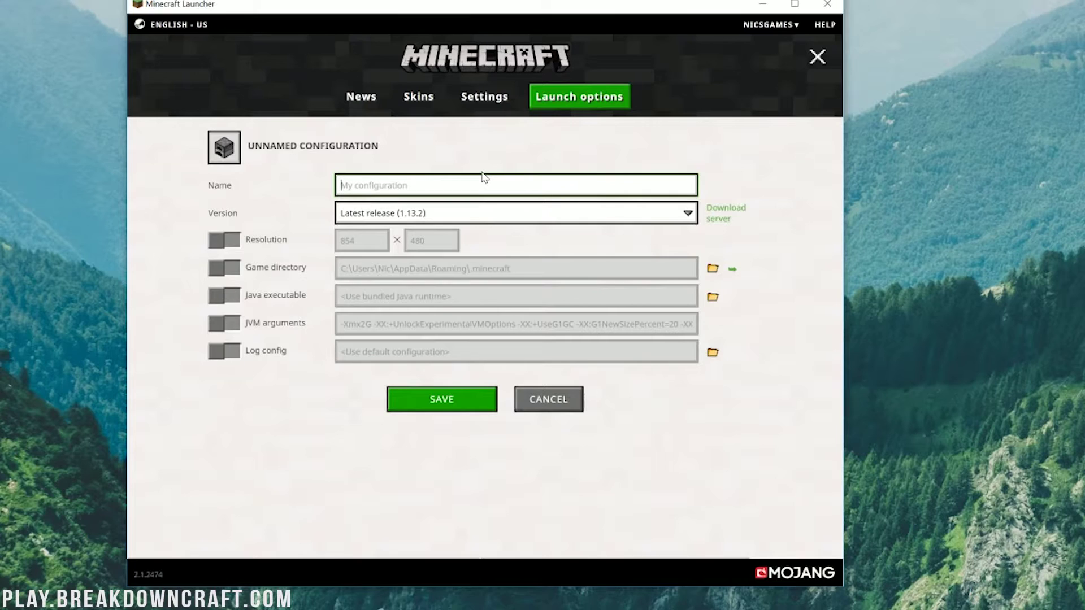
text(Play.Breakdown)
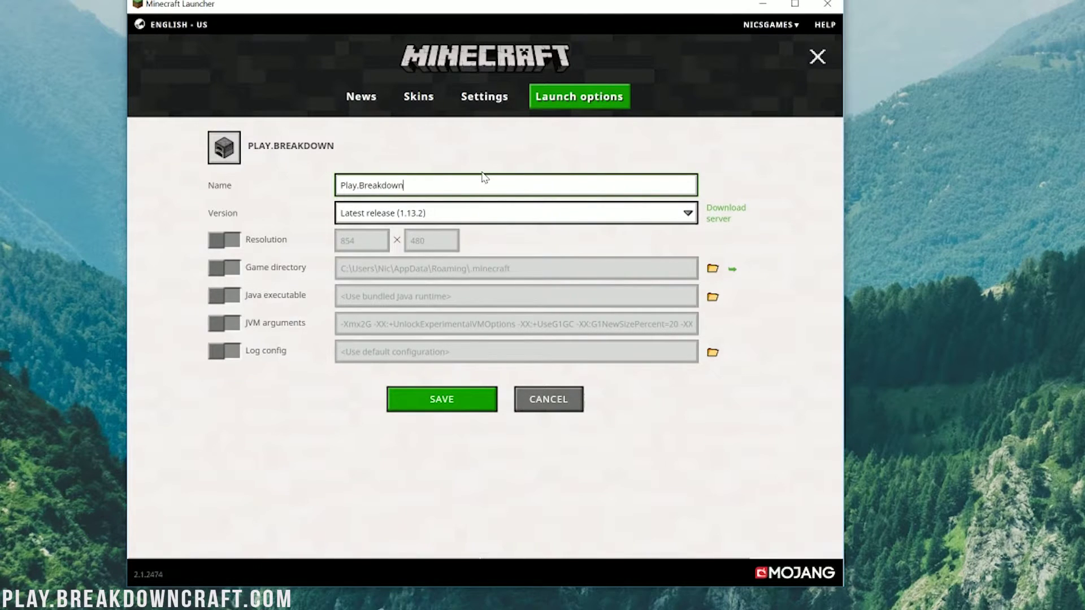
text(Craft.com)
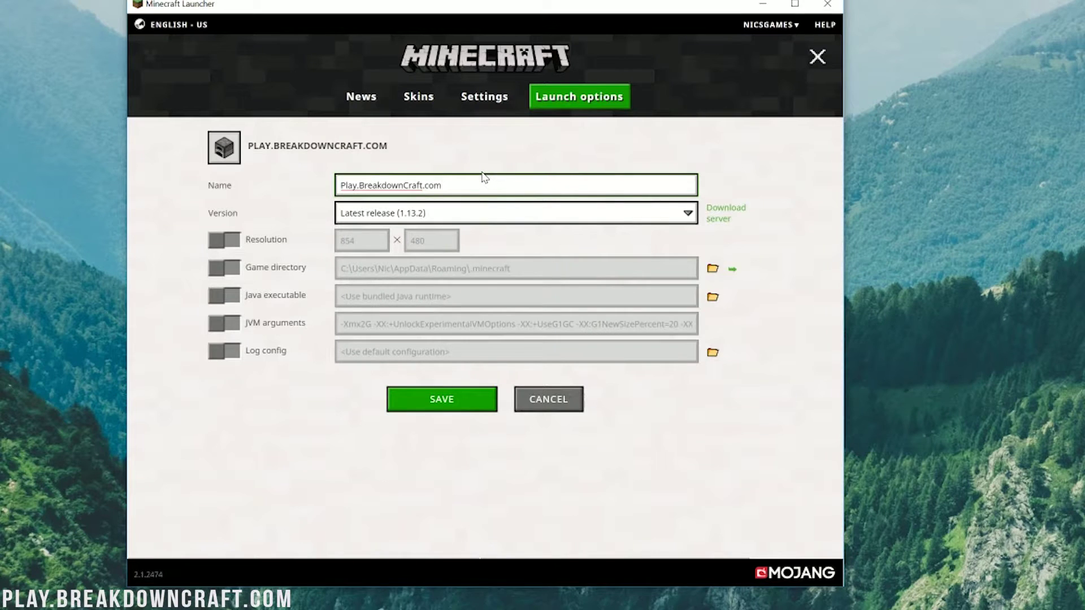
click(400, 217)
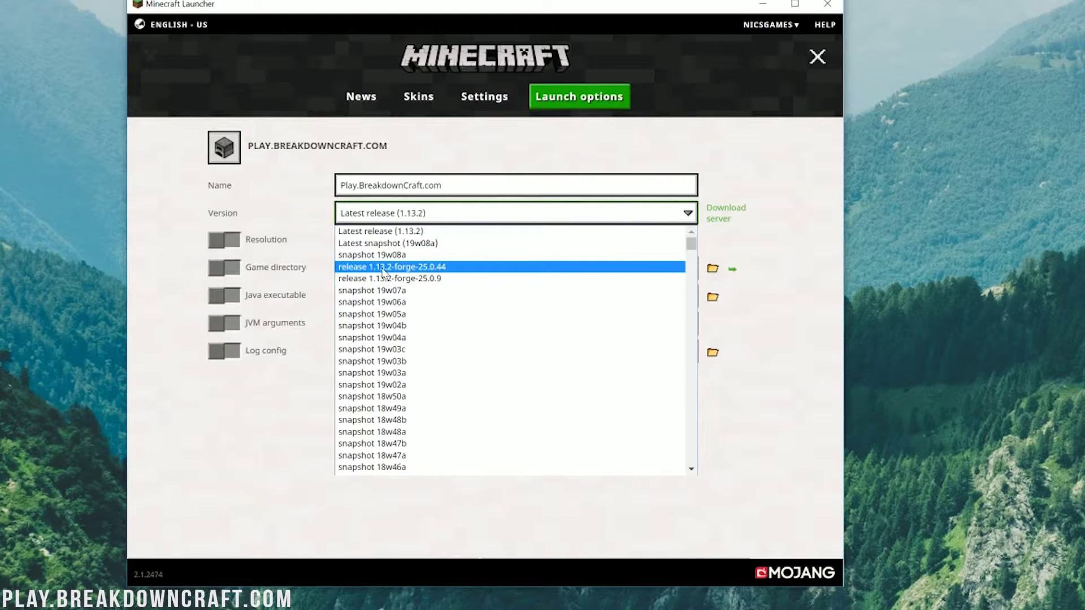
click(439, 271)
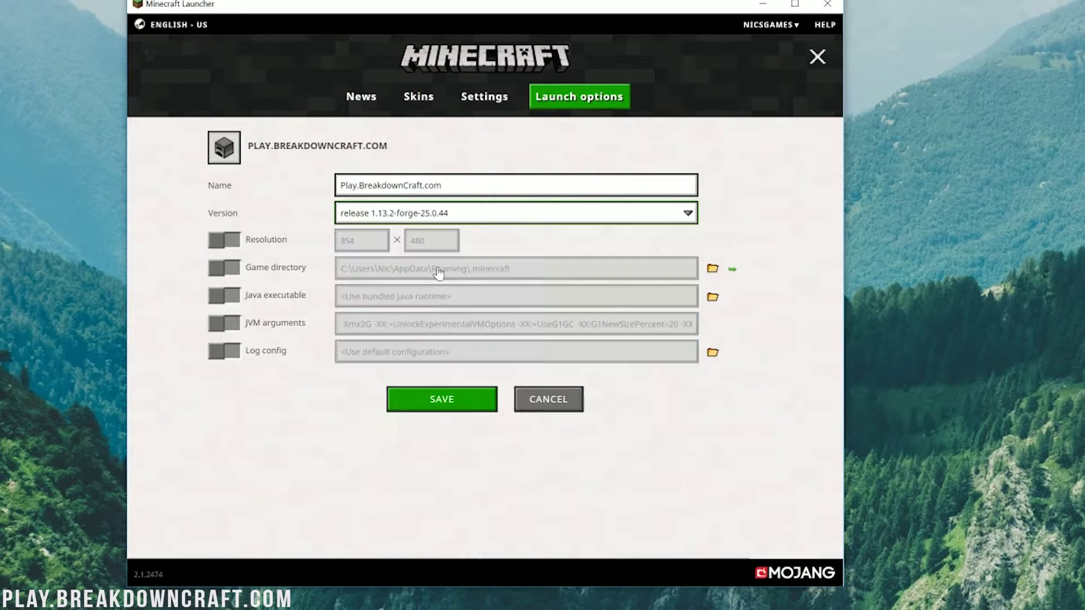
Enable a custom resolution of 1920 × 1080 for the new configuration and save it.
click(225, 240)
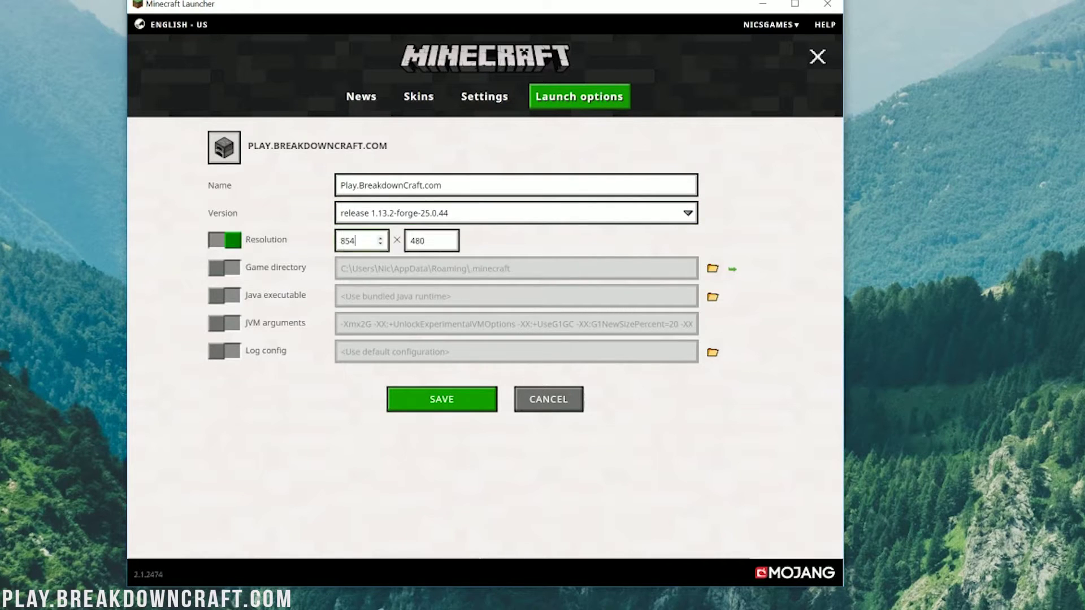
key(ctrl+a)
text(1920)
key(Tab)
text(1080)
click(444, 398)
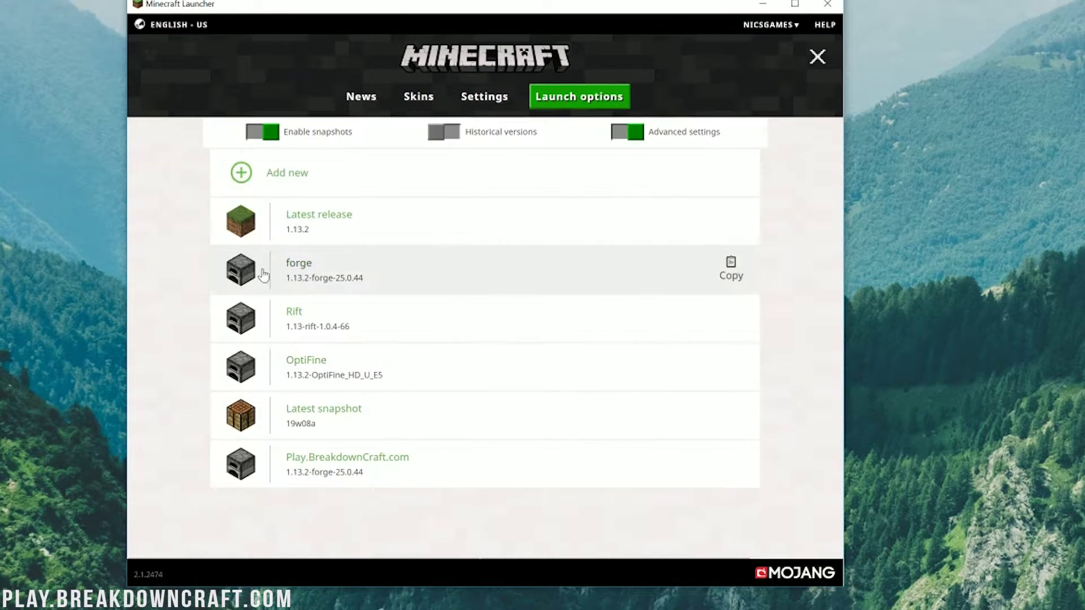
Reopen the Play.BreakdownCraft.com configuration from the launch options to check it, and save it again.
click(370, 102)
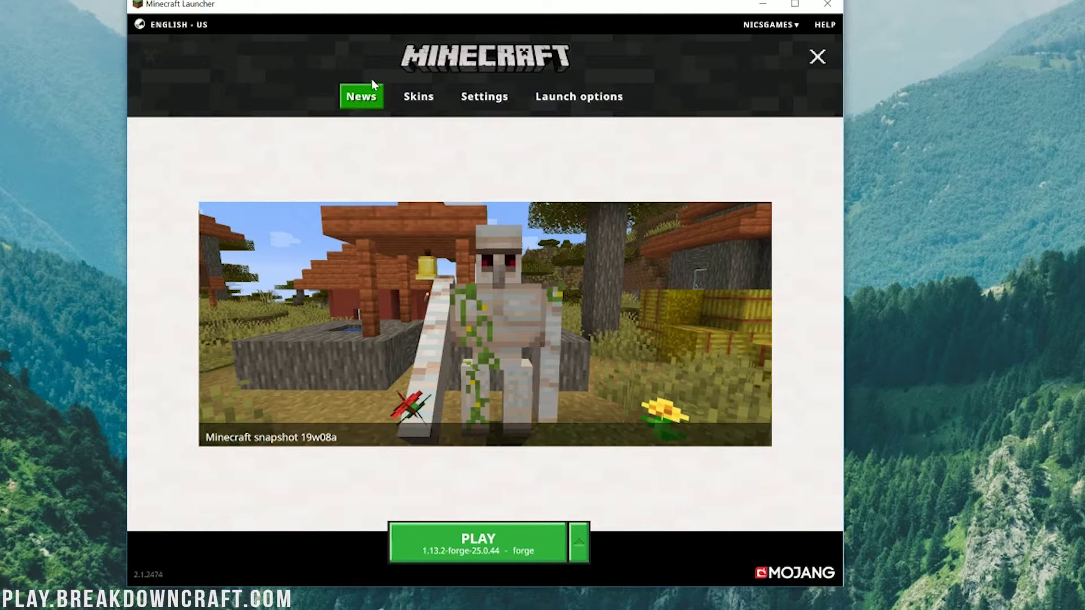
click(621, 101)
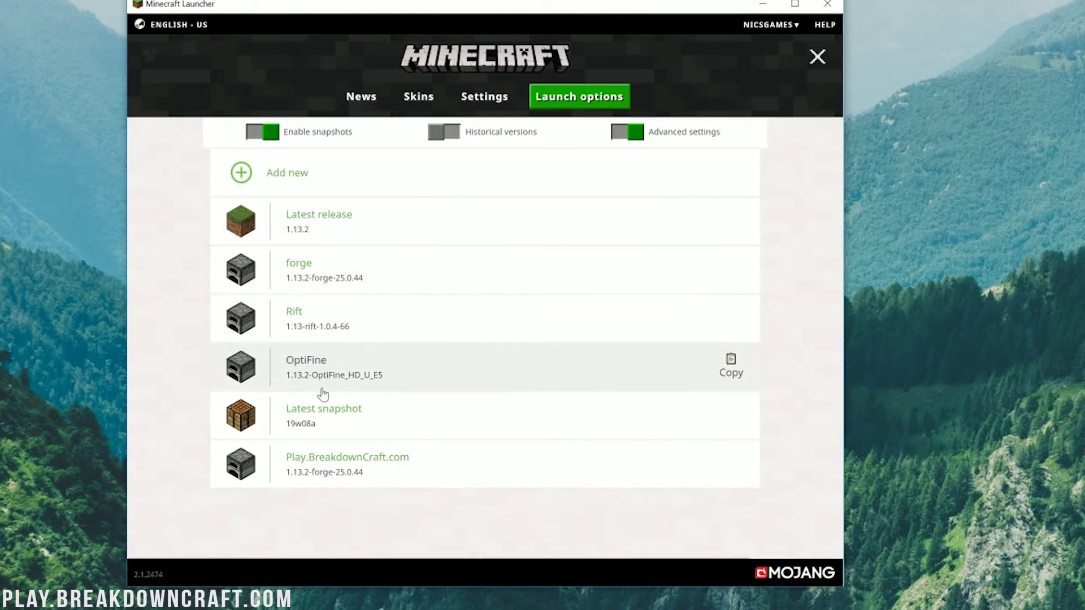
click(317, 474)
click(450, 407)
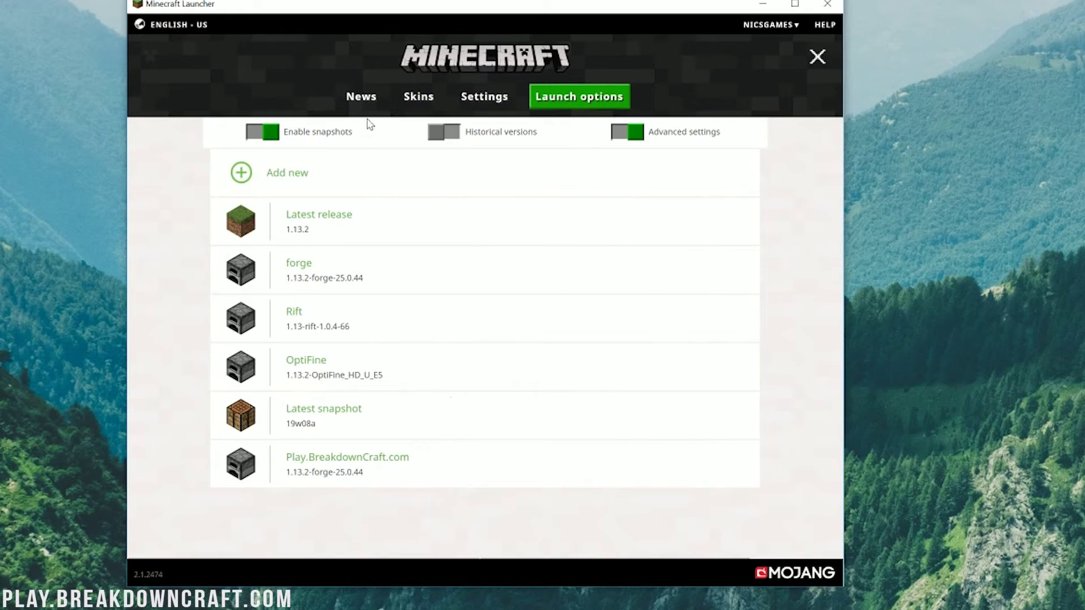
Select the Play.BreakdownCraft.com profile as the version to play and launch the game.
click(362, 102)
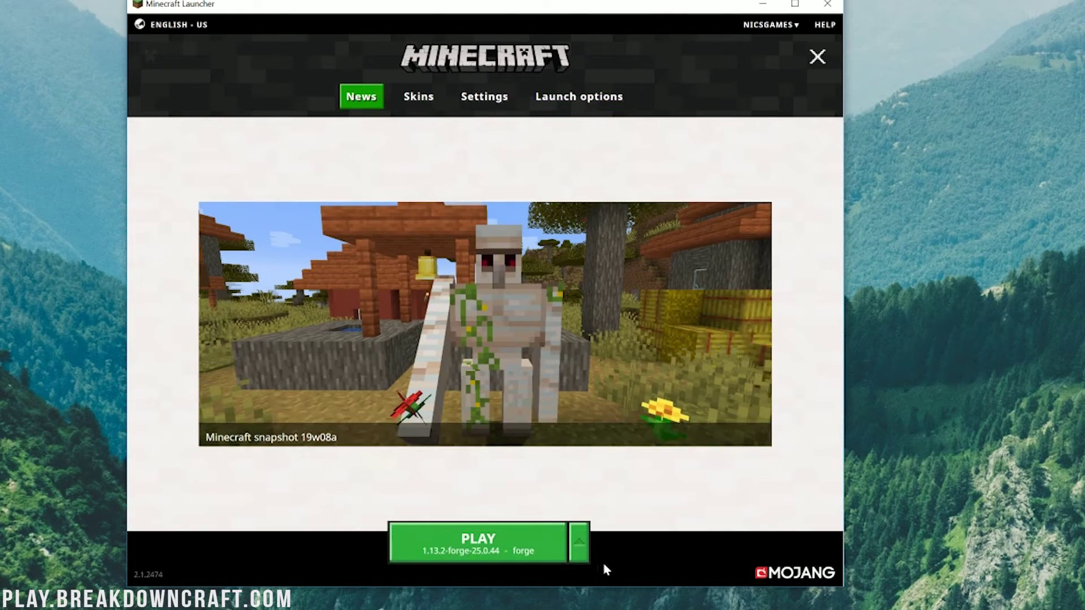
click(578, 544)
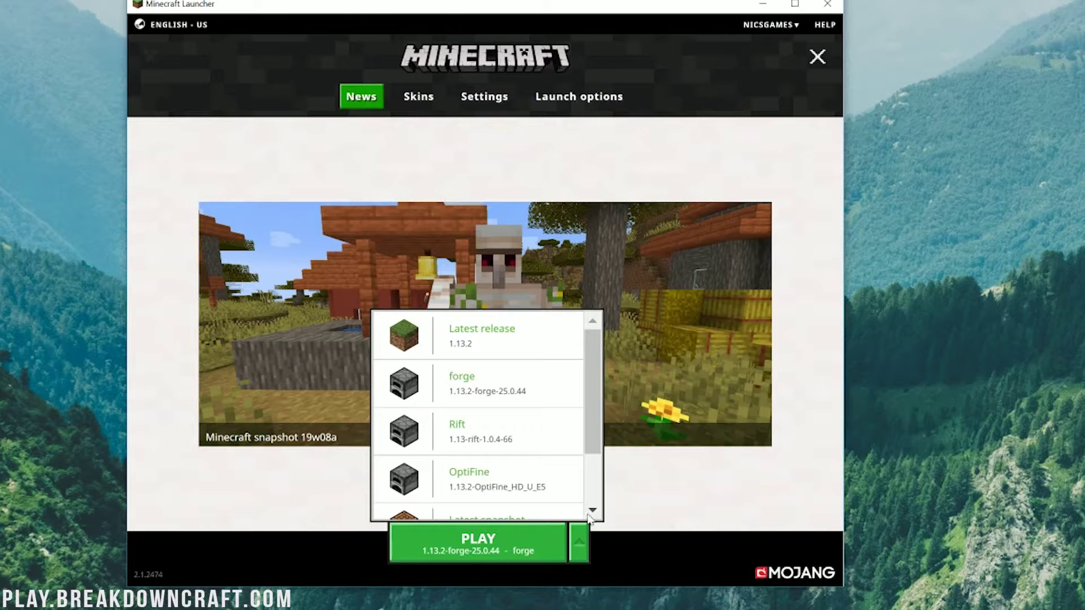
scroll(443, 460, down, 3)
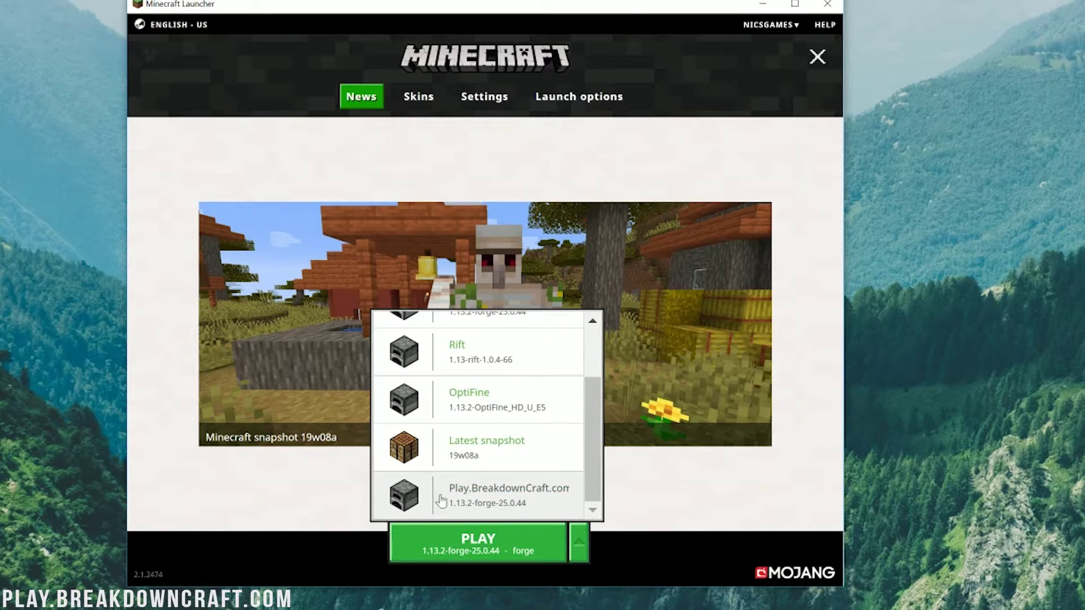
click(517, 497)
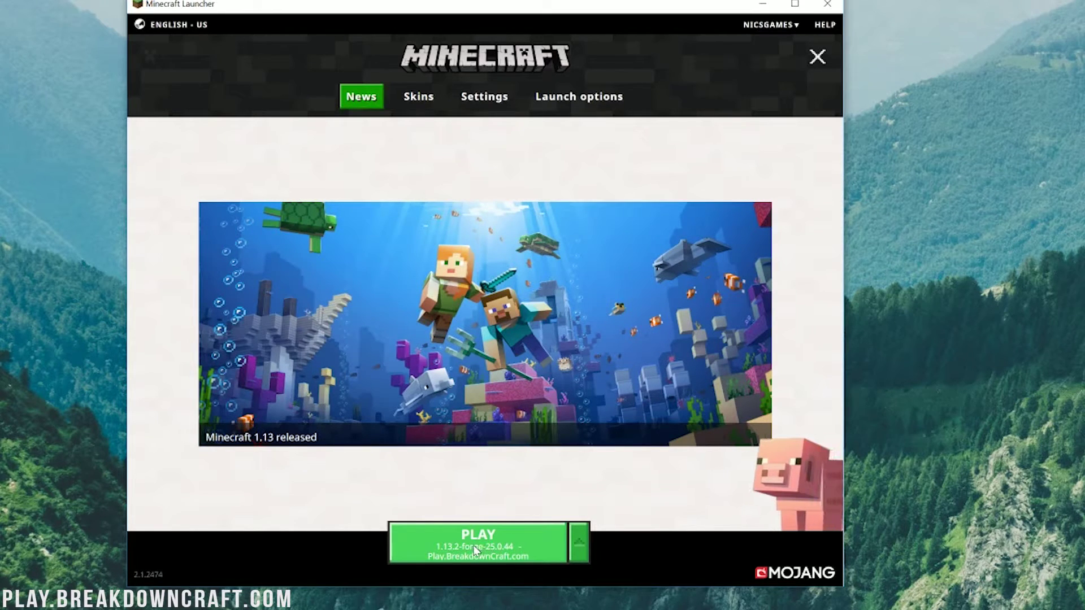
click(475, 549)
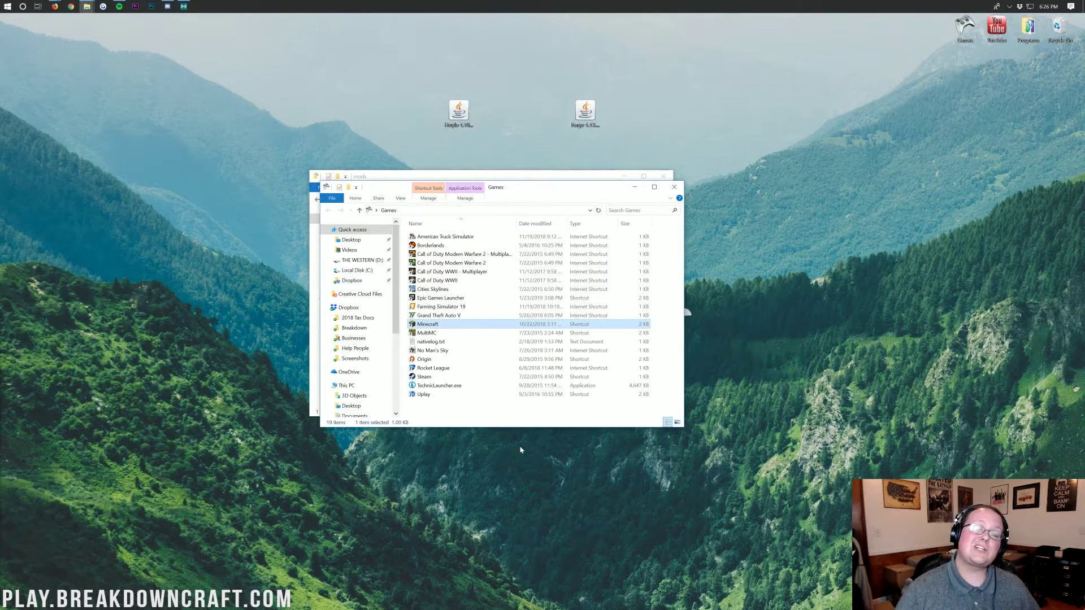
key(Return)
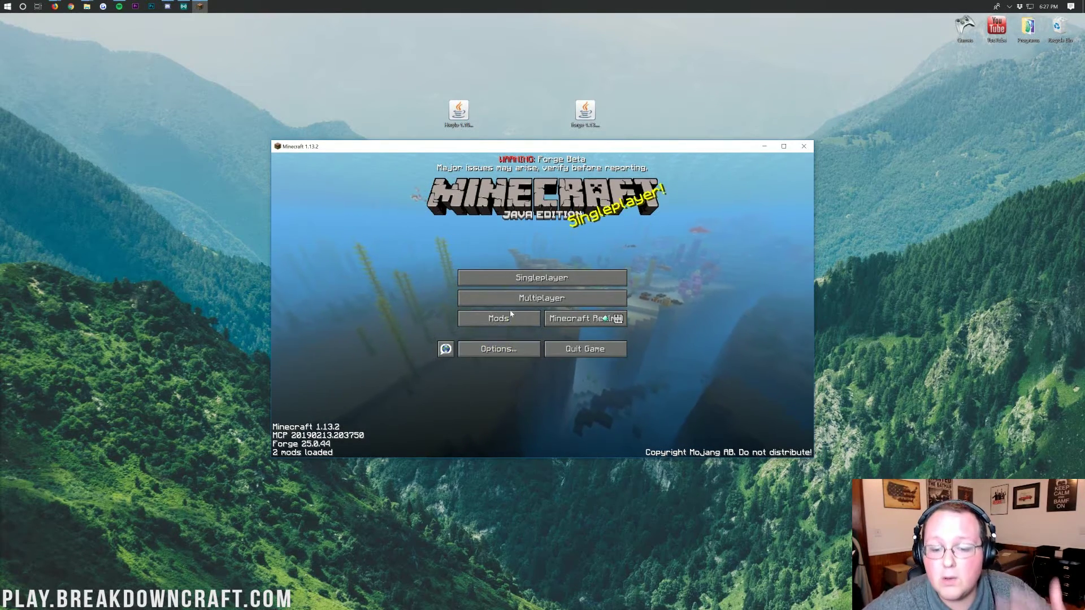
Check the details of the Waila mod in the game's mod list and return to the title screen.
click(509, 277)
click(617, 446)
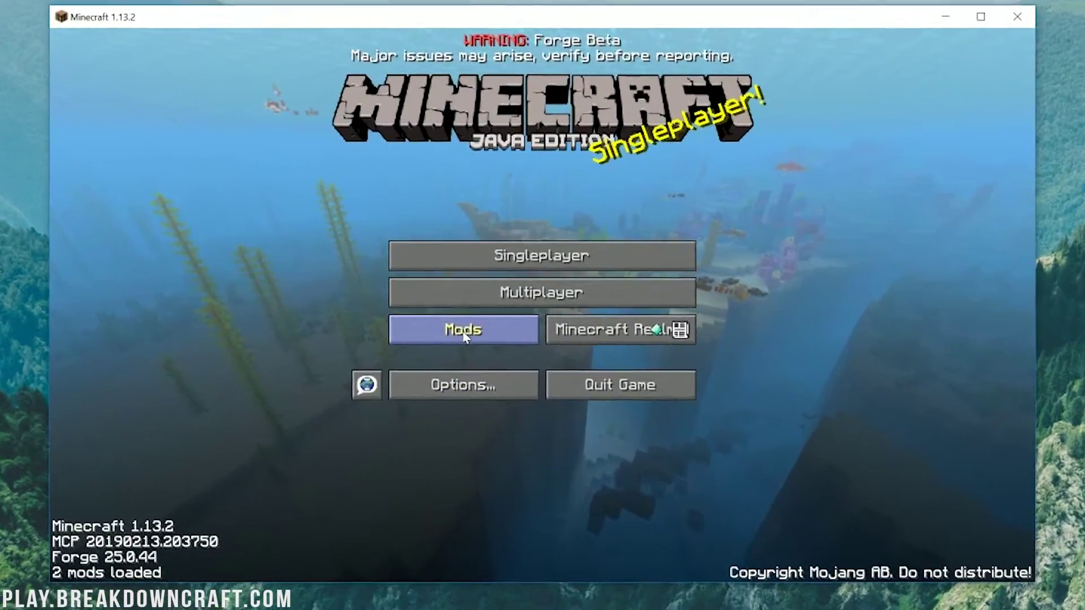
click(499, 317)
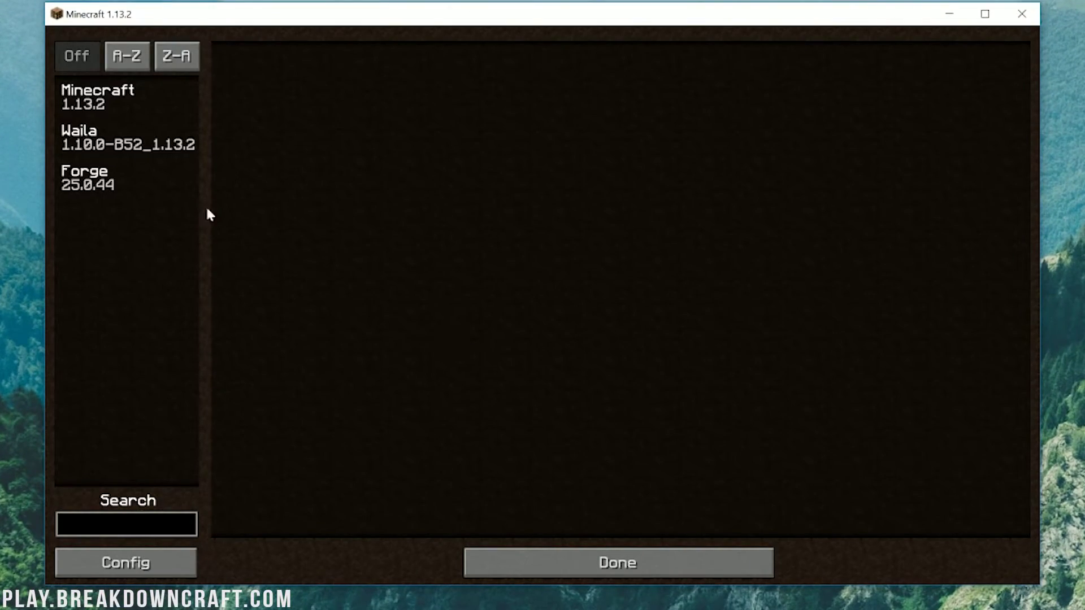
click(90, 137)
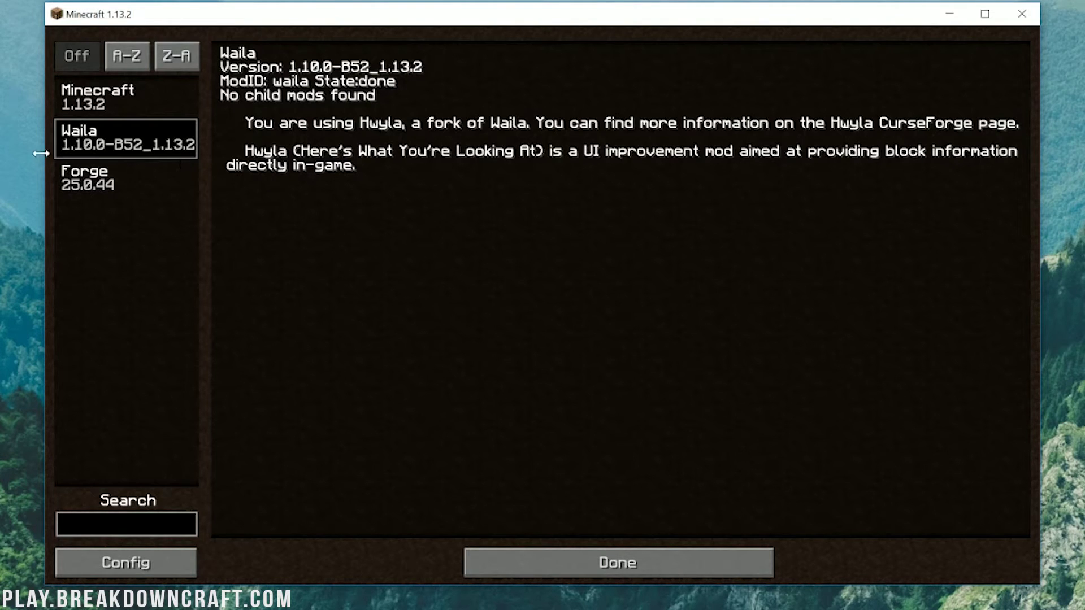
click(558, 557)
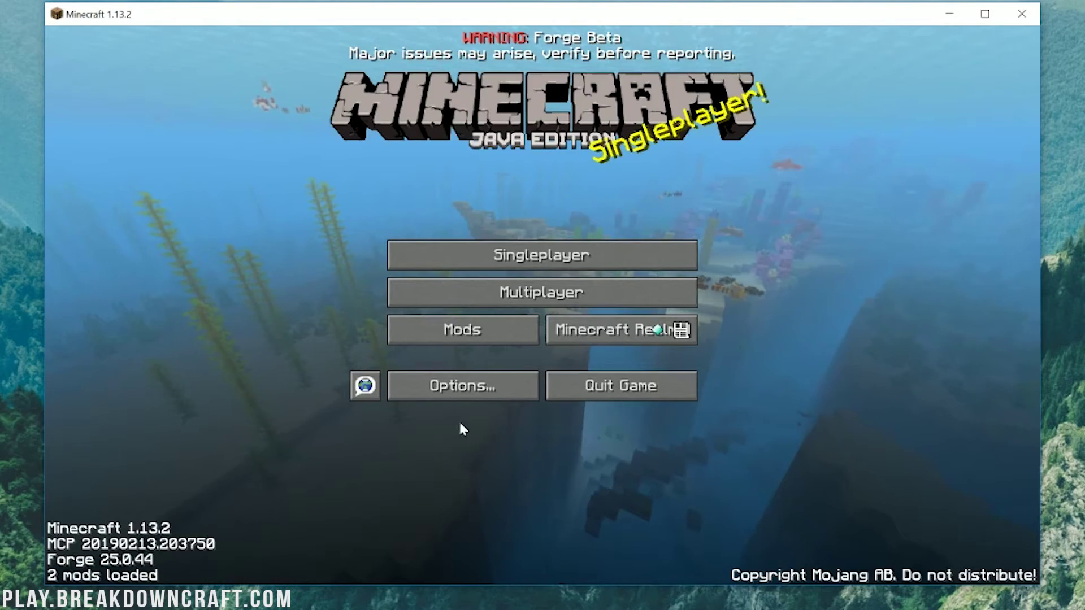
Load the first saved singleplayer world and aim at a grass block and a cow to check Hwyla's information box.
click(442, 250)
double_click(430, 129)
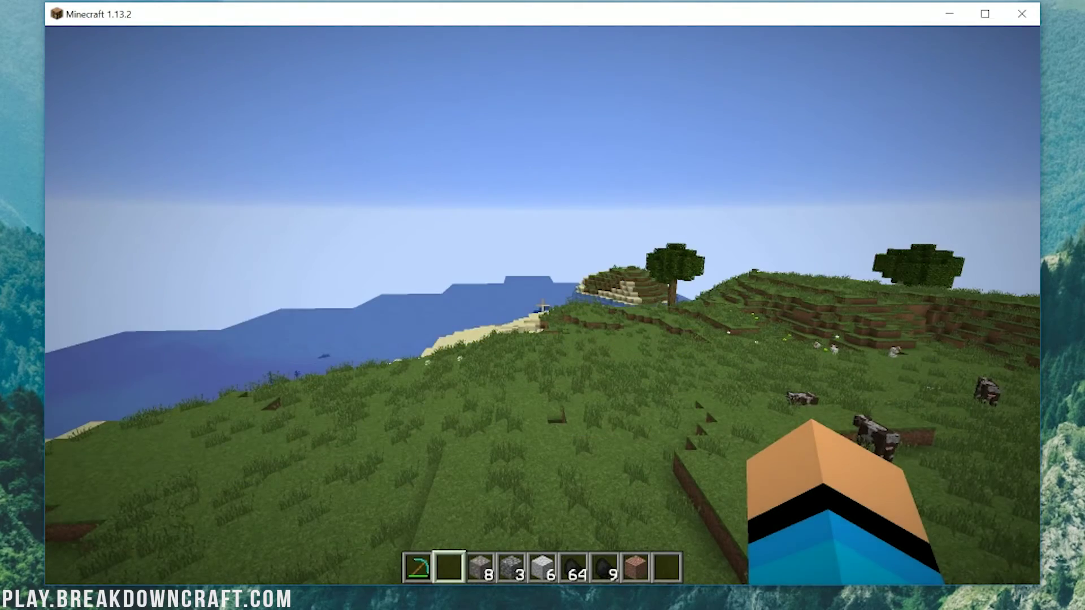
key(w)
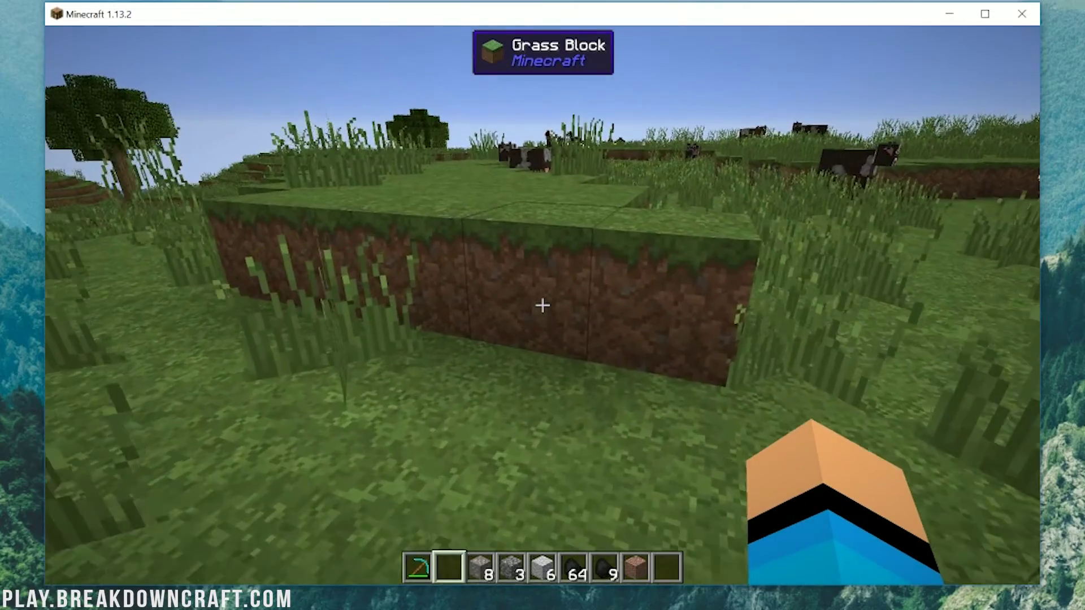
key(w)
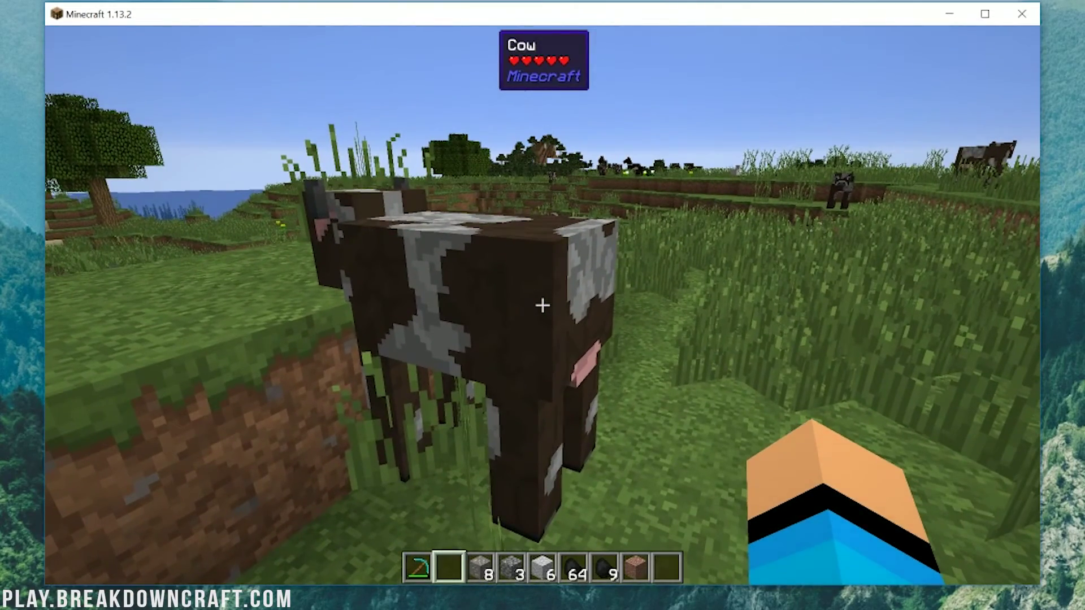
Walk across the grassland, aiming at grass, tall grass and grass blocks to examine Hwyla's labels.
key(w)
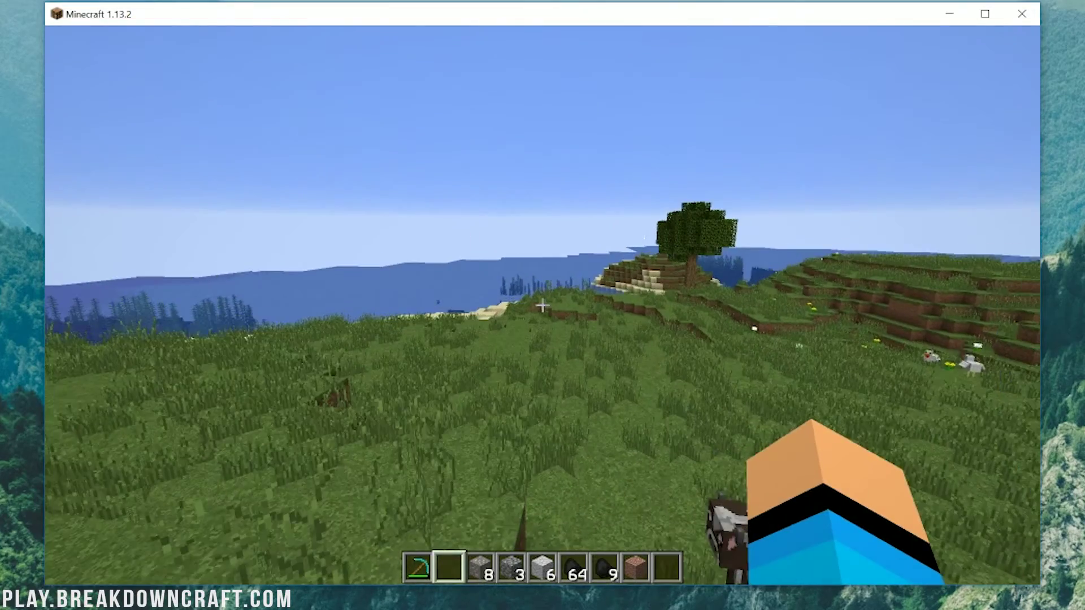
key(w)
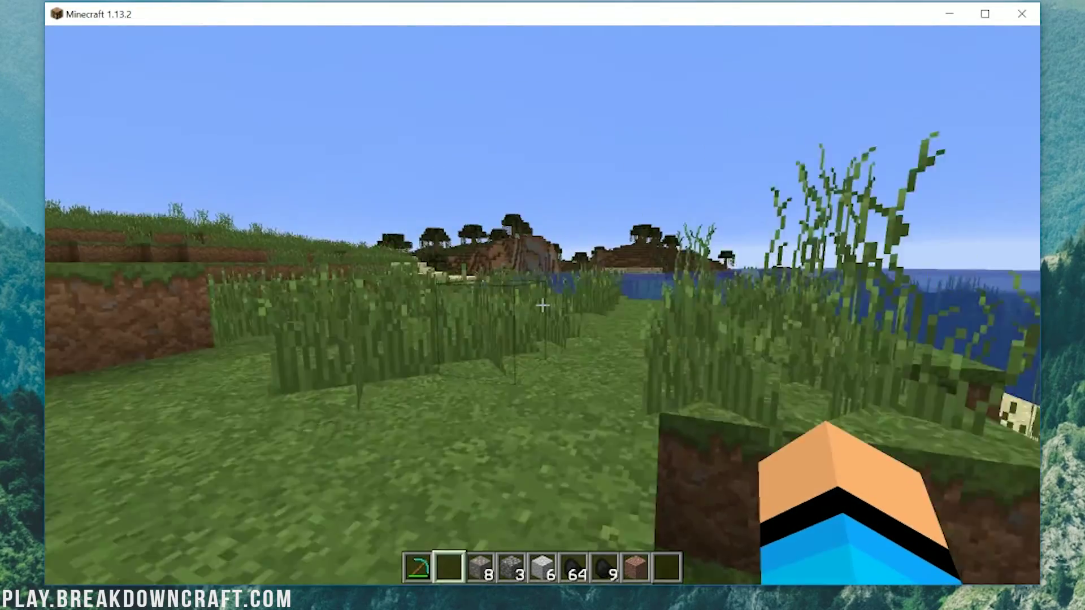
key(w)
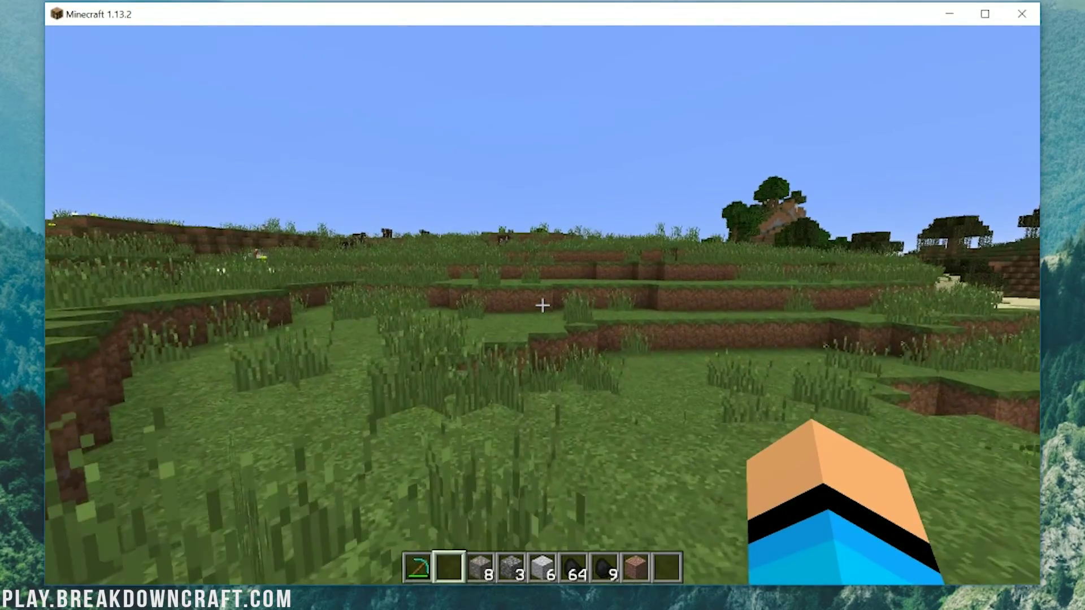
key(w)
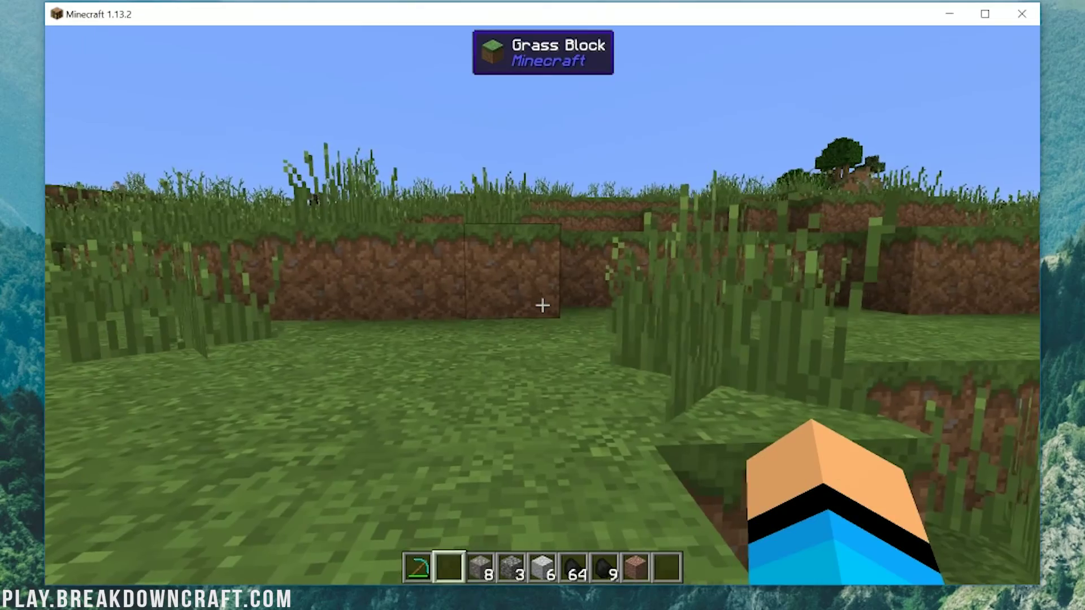
key(w)
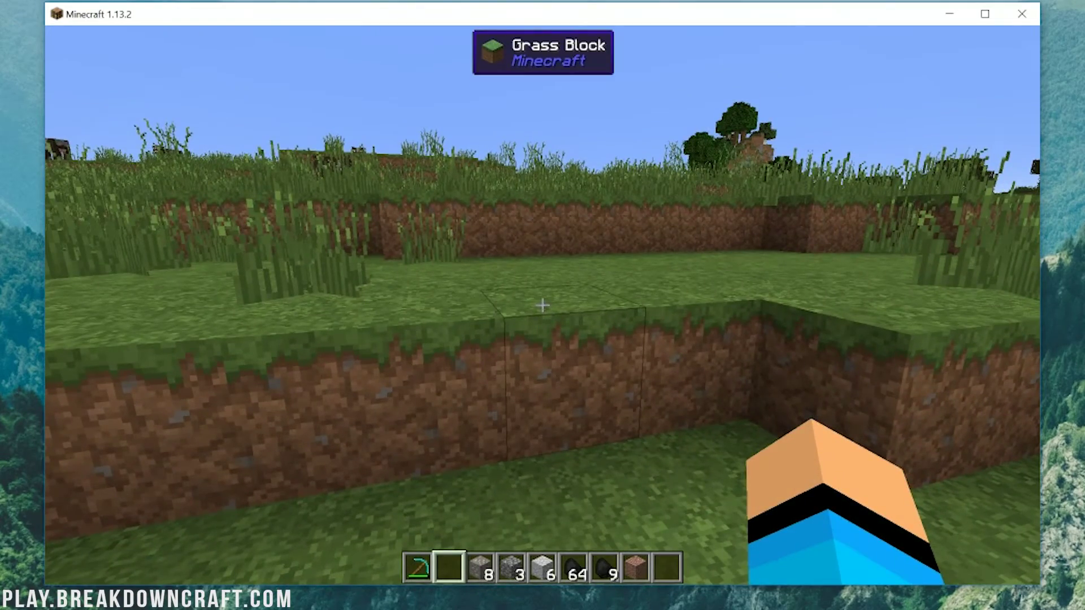
key(w)
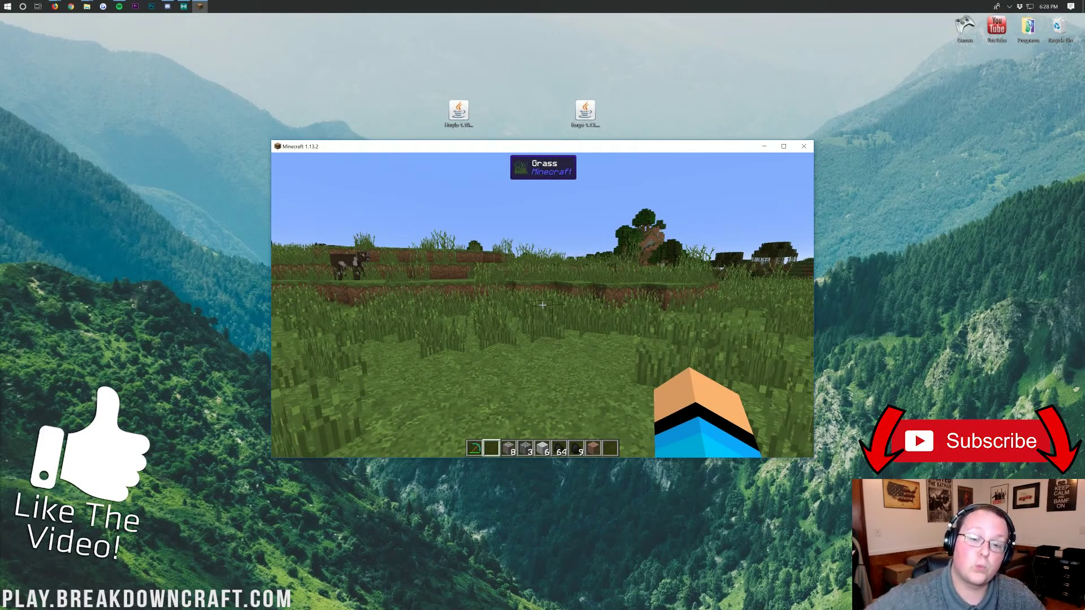
key(w)
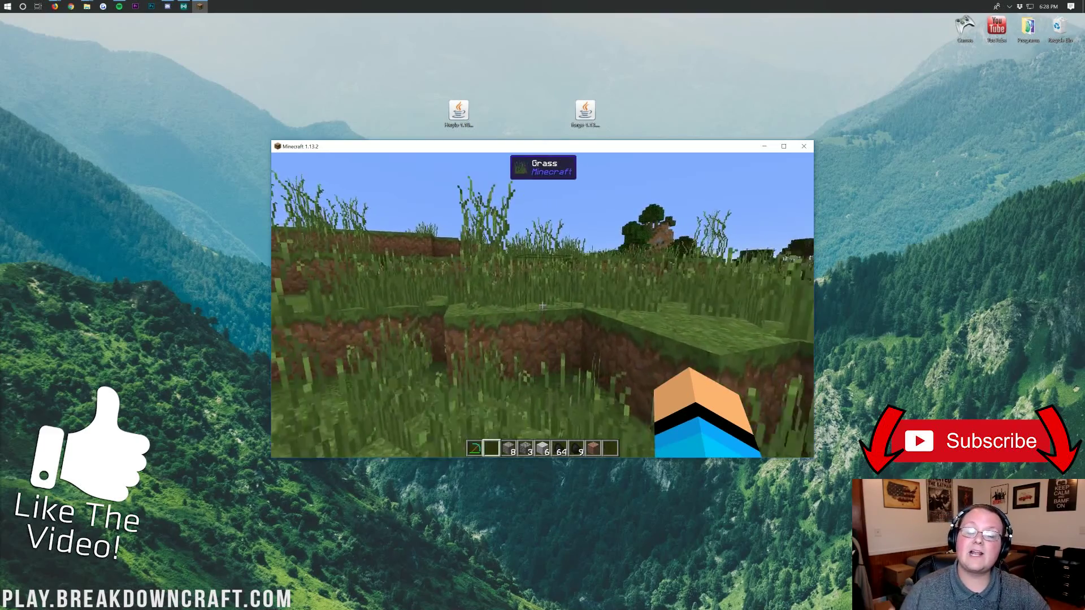
key(w)
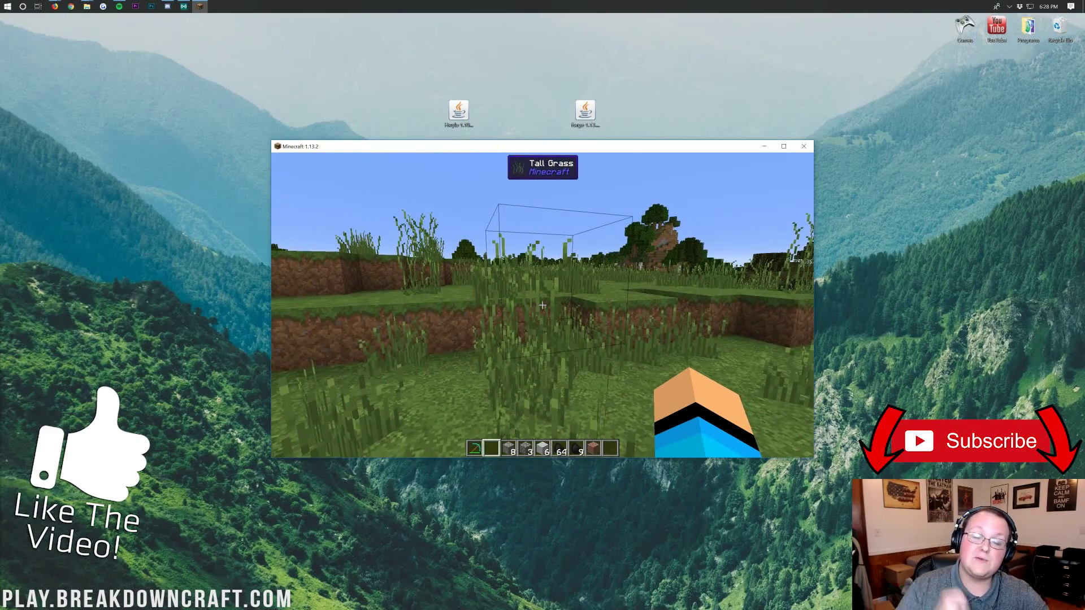
key(w)
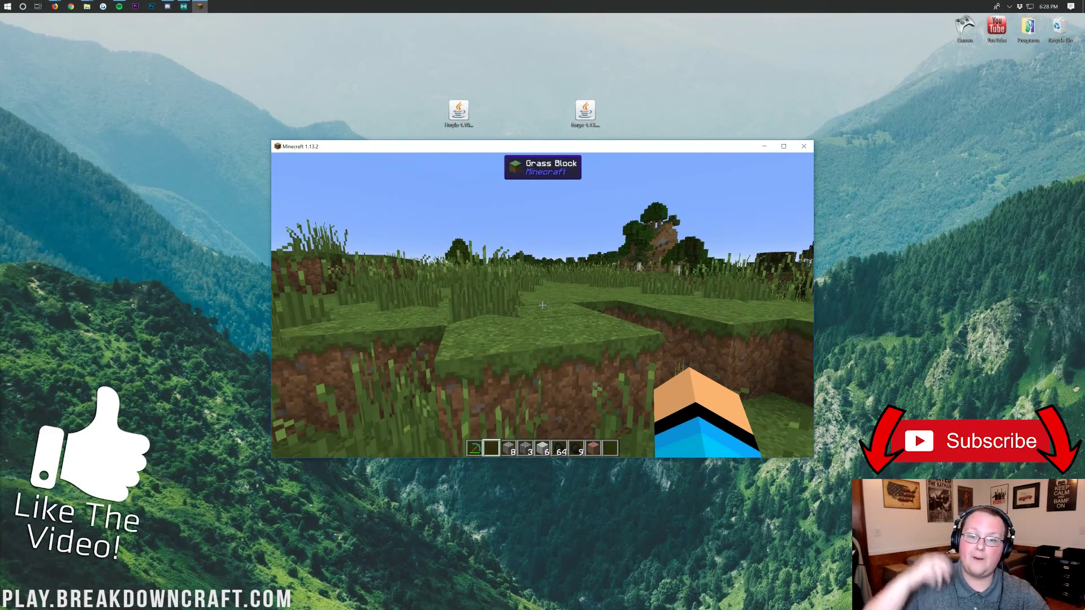